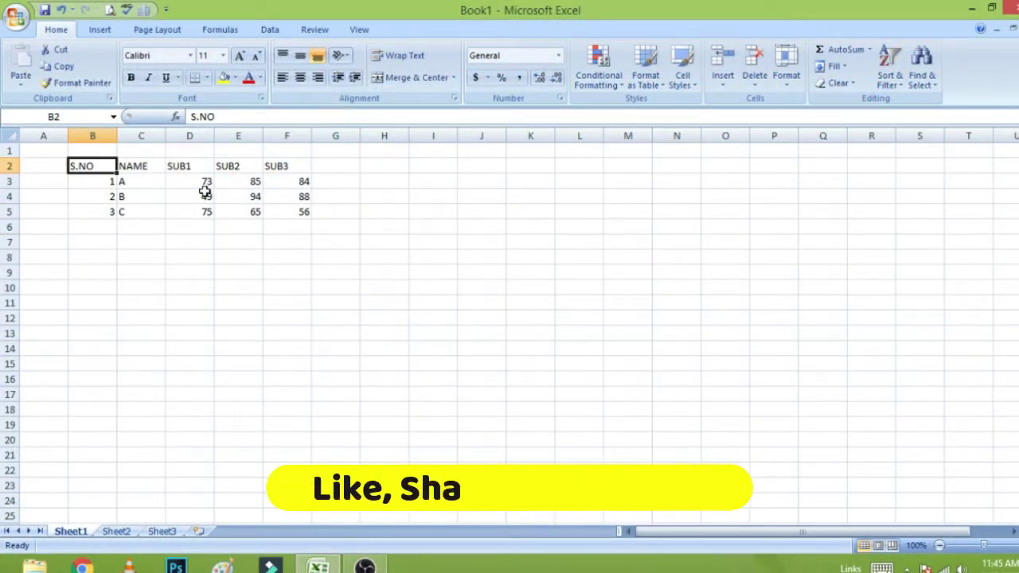
Step: Apply All Borders to every cell of the marks table B2:F5
{"action": "left_click_drag", "start_coordinate": [97, 160], "coordinate": [282, 209]}
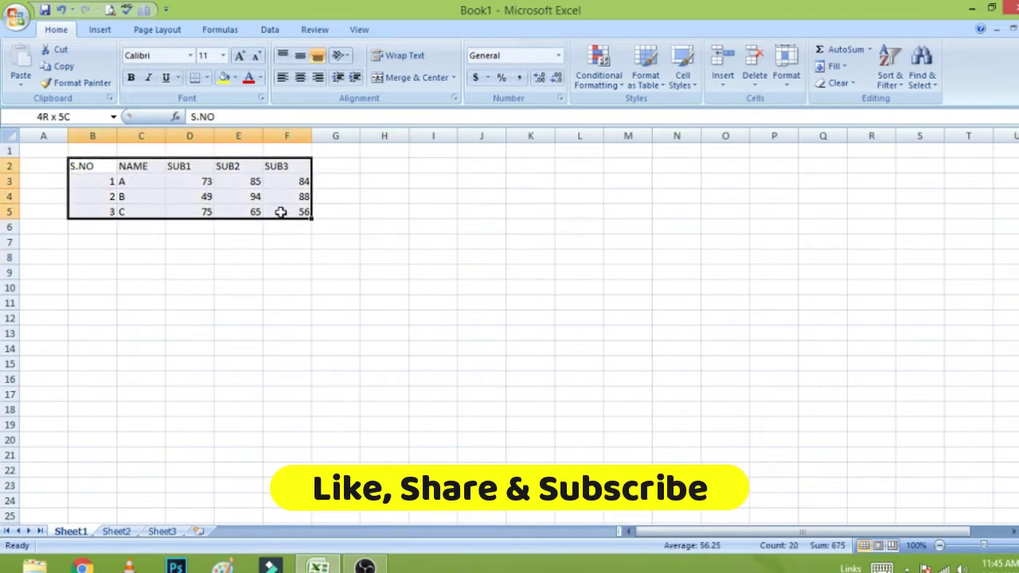
{"action": "left_click", "coordinate": [477, 226]}
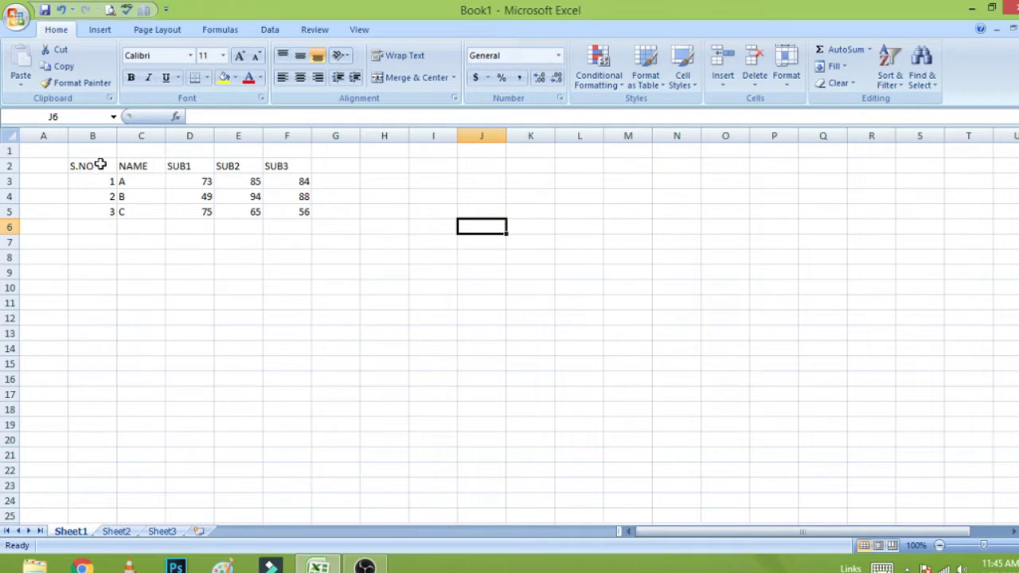
{"action": "left_click_drag", "start_coordinate": [99, 165], "coordinate": [306, 212]}
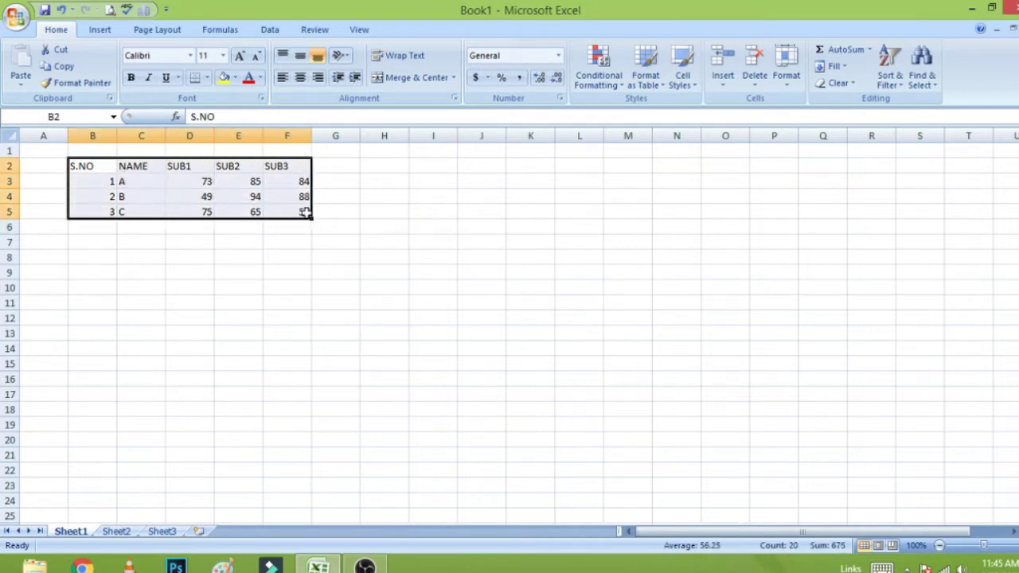
{"action": "left_click", "coordinate": [206, 77]}
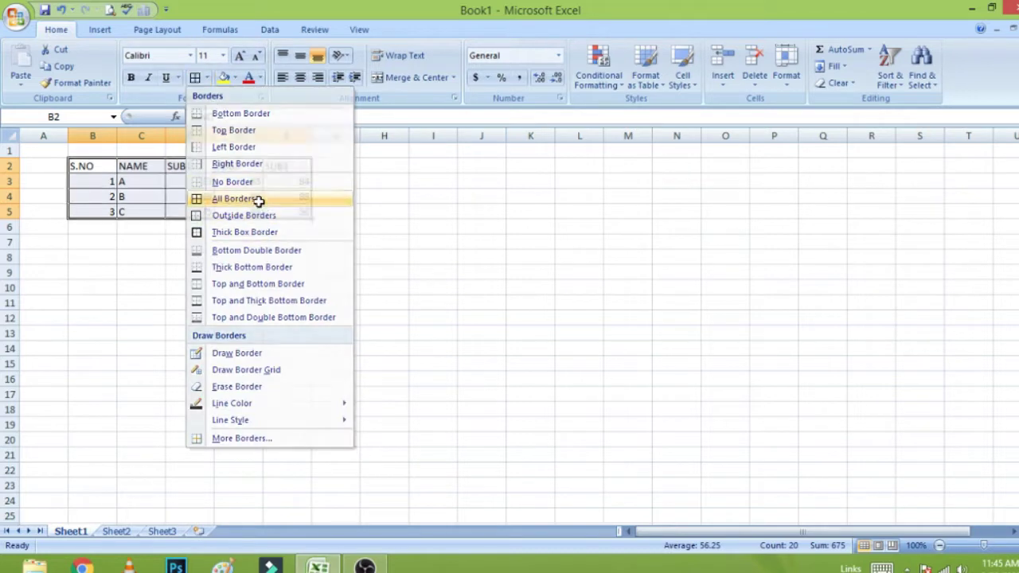
{"action": "left_click", "coordinate": [262, 199]}
{"action": "left_click", "coordinate": [394, 200]}
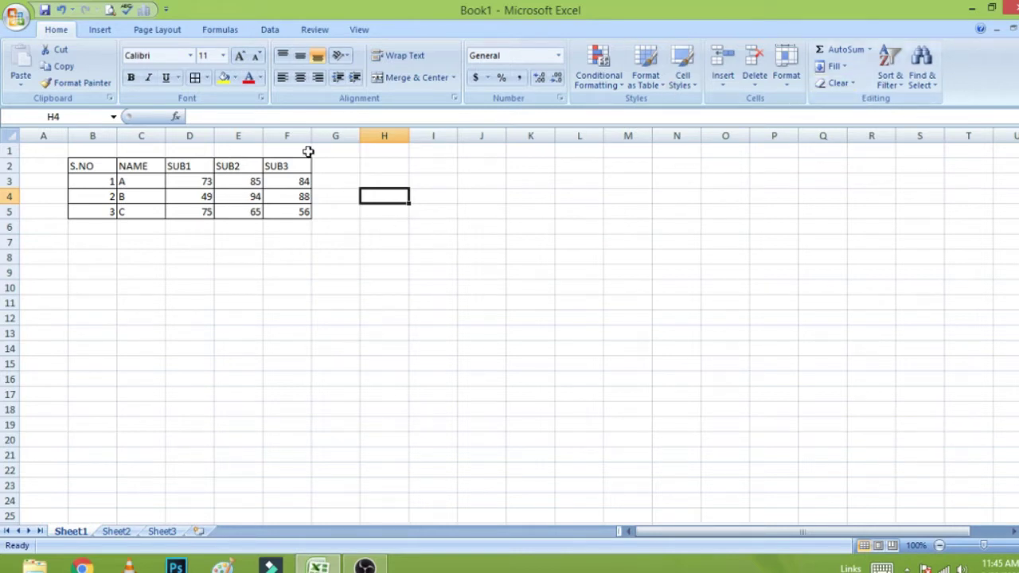
Step: Clear the formats from B2:F5 to remove the borders
{"action": "mouse_move", "coordinate": [107, 166]}
{"action": "left_mouse_down"}
{"action": "mouse_move", "coordinate": [193, 210]}
{"action": "mouse_move", "coordinate": [283, 210]}
{"action": "left_mouse_up"}
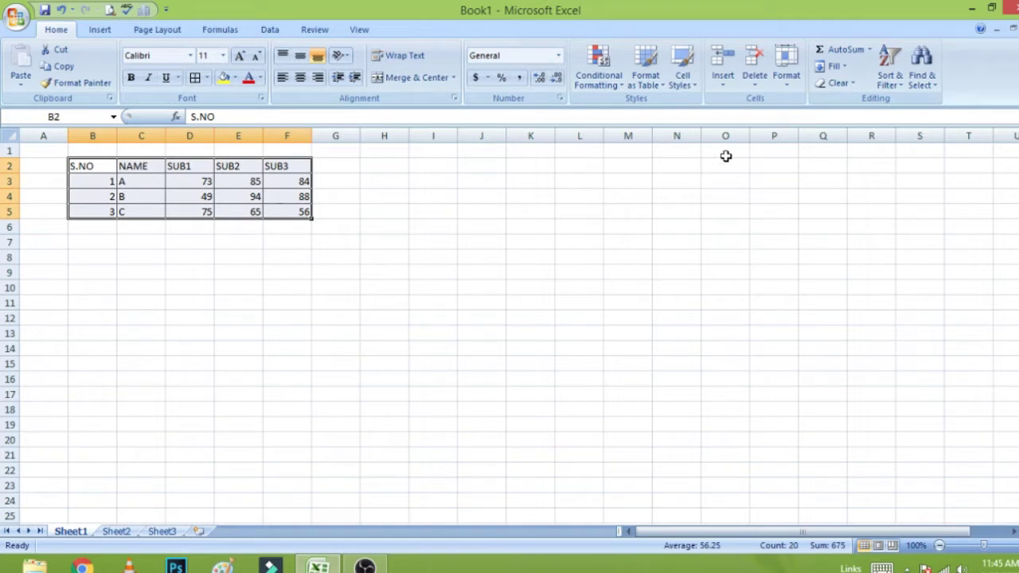
{"action": "left_click", "coordinate": [832, 83]}
{"action": "left_click", "coordinate": [855, 116]}
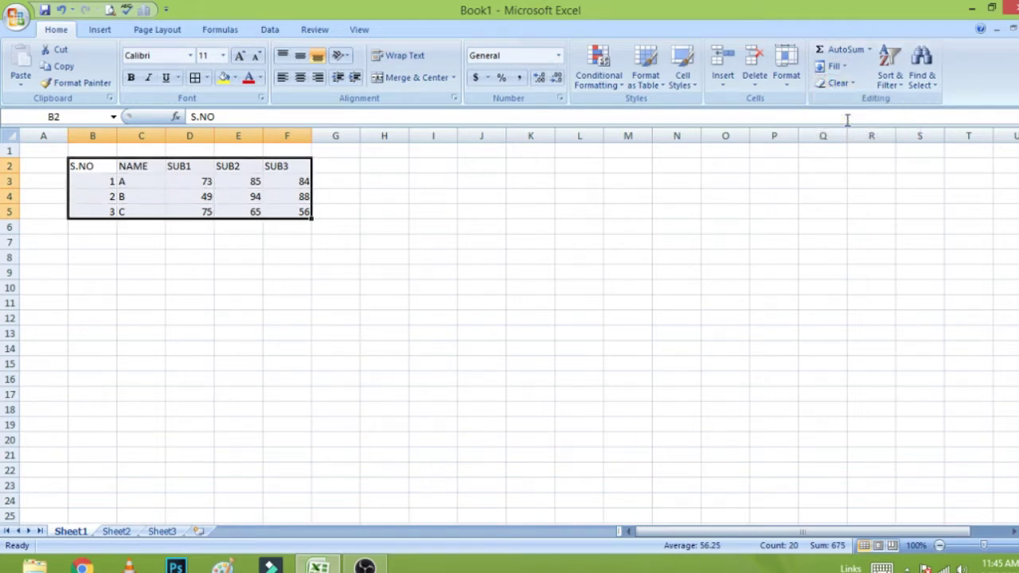
{"action": "left_click", "coordinate": [644, 195]}
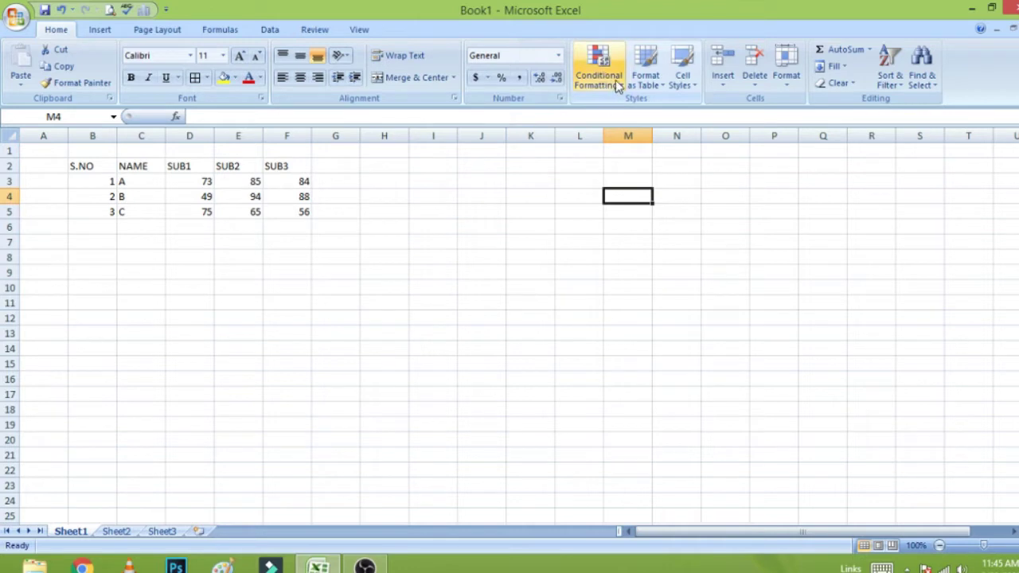
Step: Format B2:F5 as a table using a red Medium table style
{"action": "left_click", "coordinate": [657, 86]}
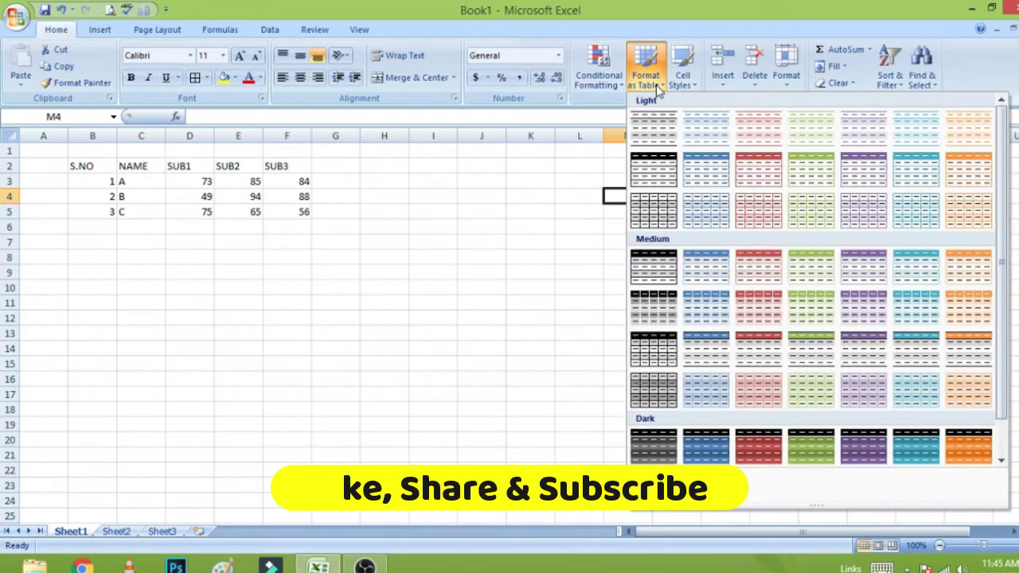
{"action": "left_click", "coordinate": [390, 301]}
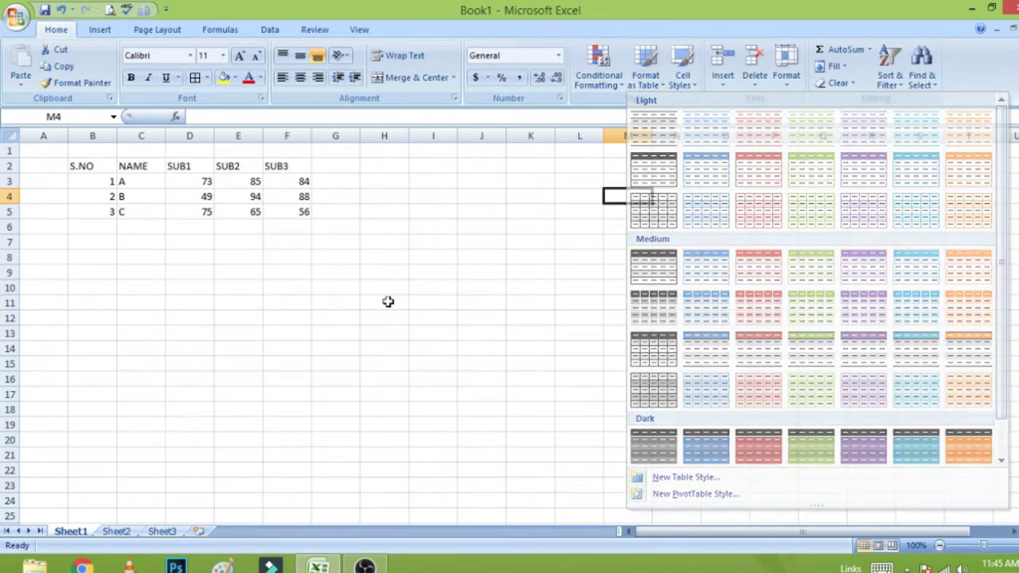
{"action": "left_click_drag", "start_coordinate": [107, 166], "coordinate": [282, 210]}
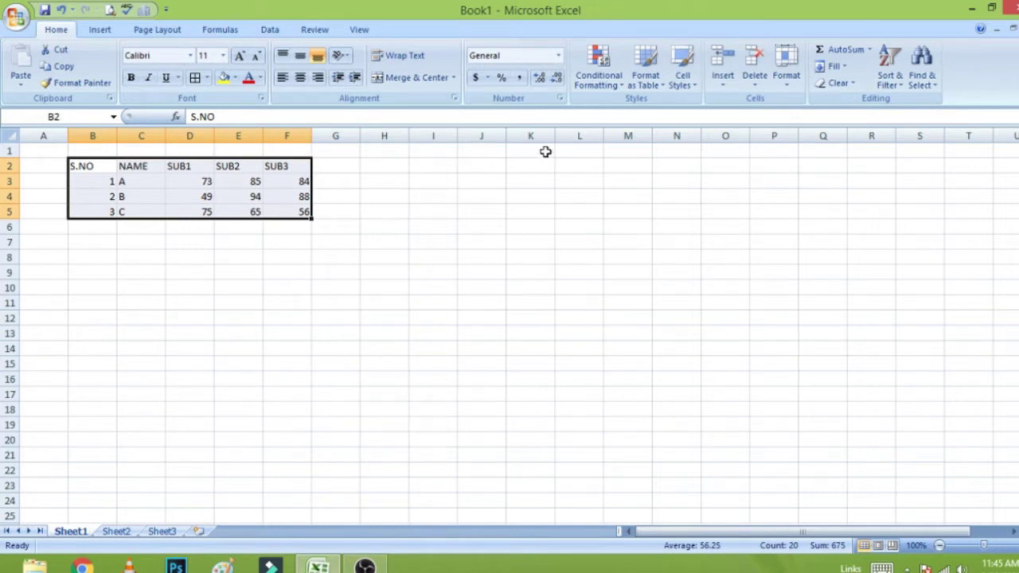
{"action": "left_click", "coordinate": [652, 94]}
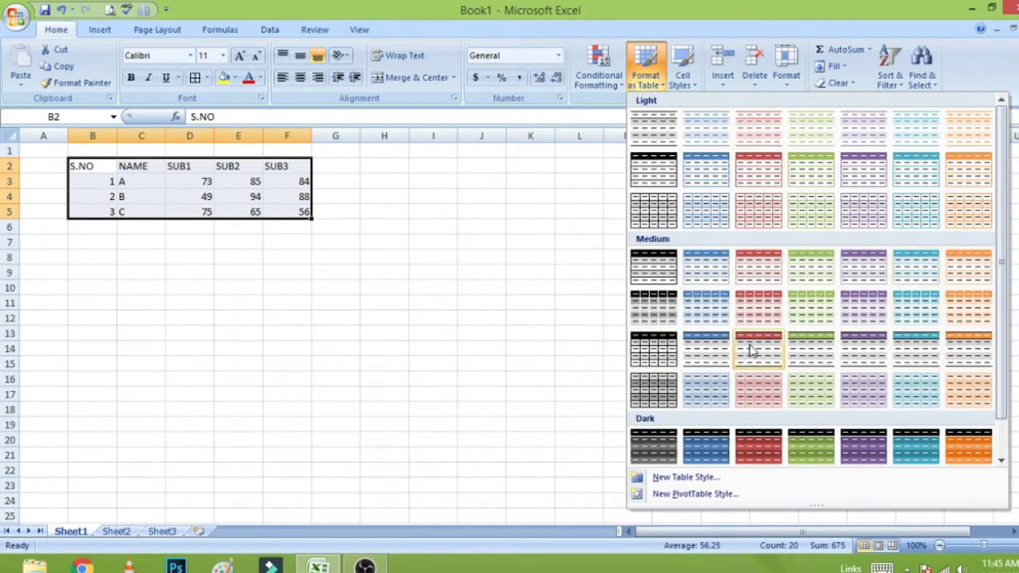
{"action": "left_click", "coordinate": [758, 307]}
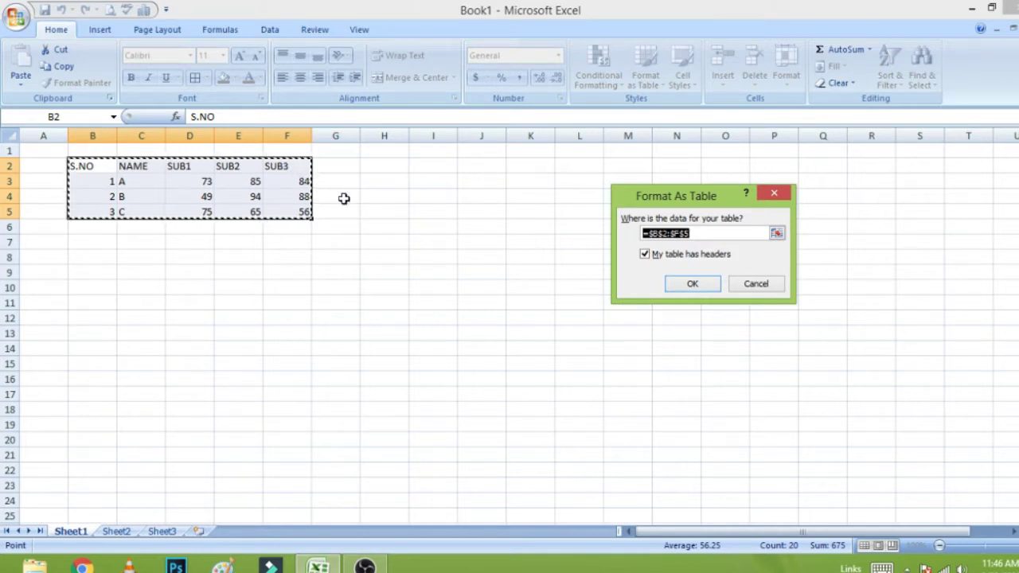
Step: Create the table without headers, then undo it to leave B2:F5 as plain cells
{"action": "left_click", "coordinate": [645, 254]}
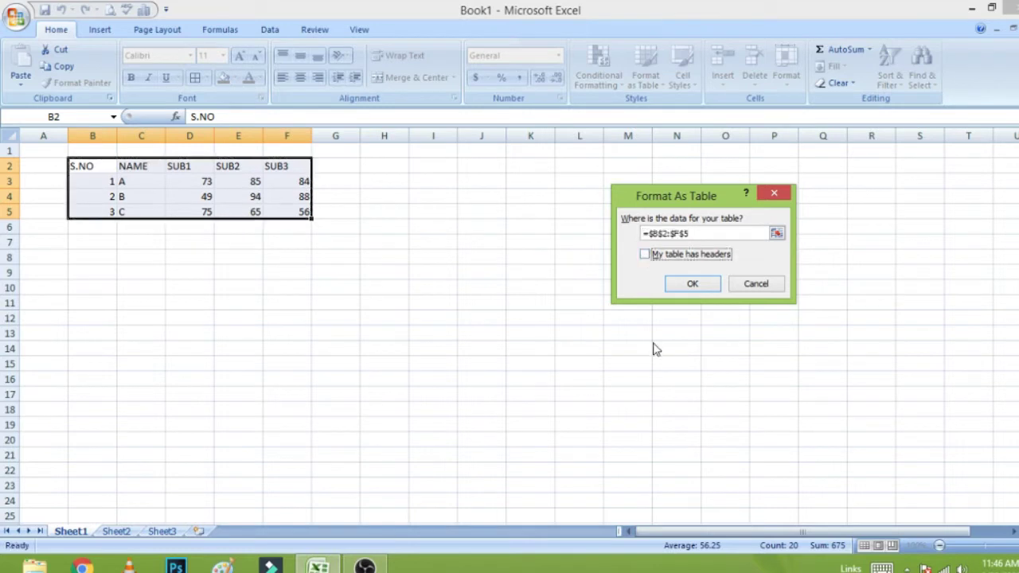
{"action": "left_click", "coordinate": [693, 284]}
{"action": "left_click", "coordinate": [327, 301]}
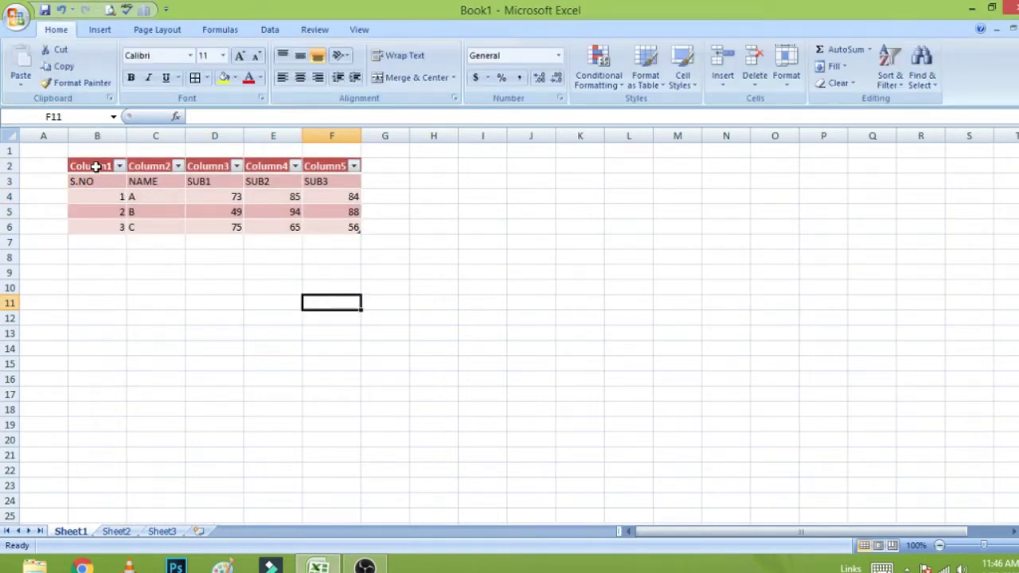
{"action": "left_click", "coordinate": [60, 9]}
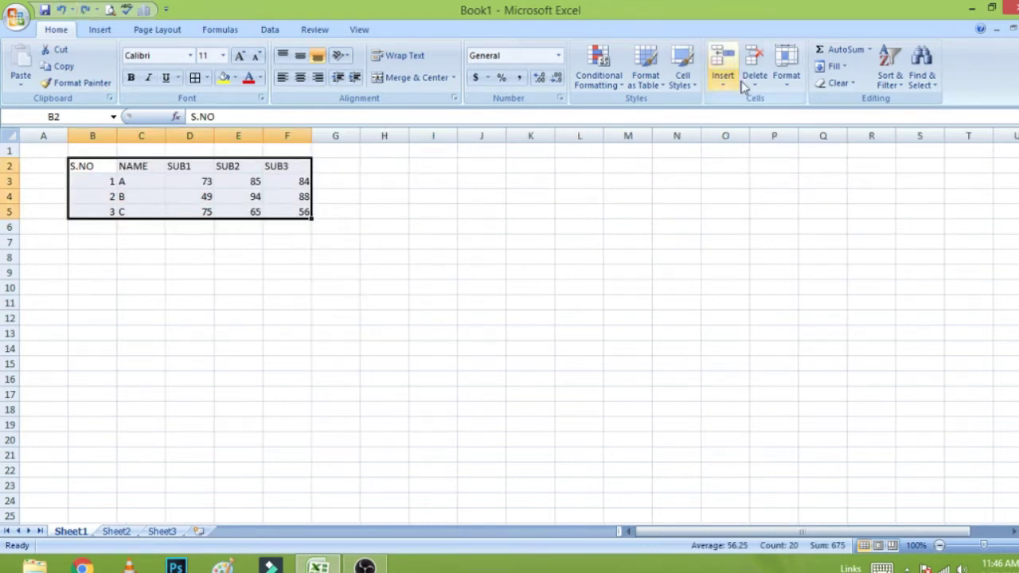
Step: Format B2:F5 as a red table with headers S.NO, NAME and SUB1–SUB3
{"action": "left_click", "coordinate": [654, 82]}
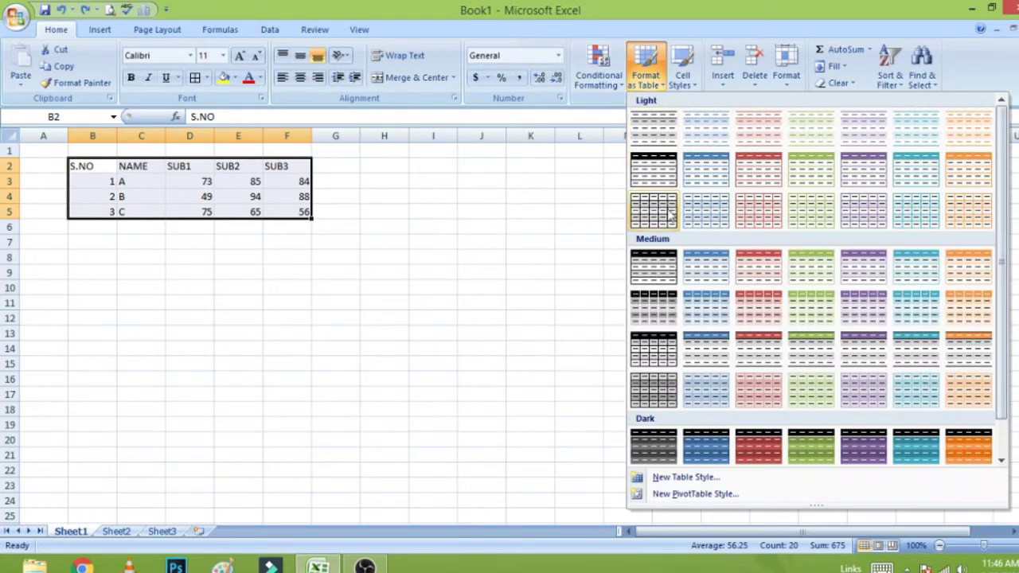
{"action": "left_click", "coordinate": [741, 310]}
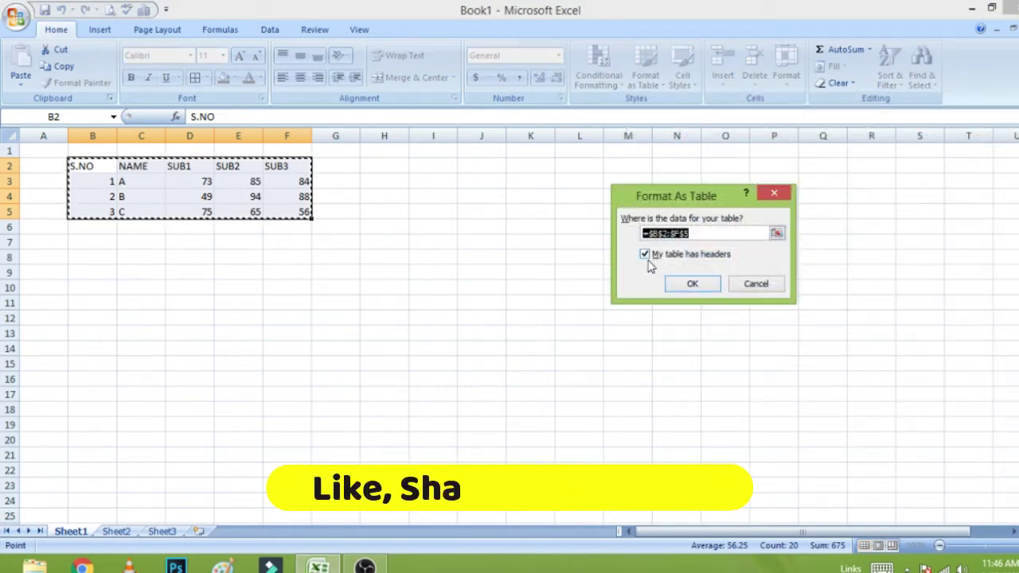
{"action": "left_click", "coordinate": [686, 288]}
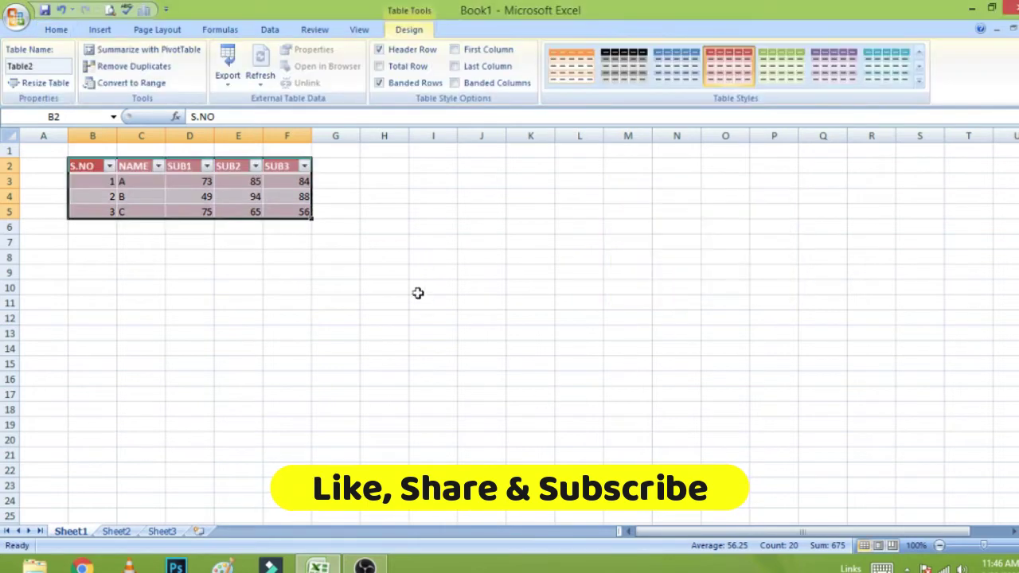
{"action": "left_click", "coordinate": [419, 291]}
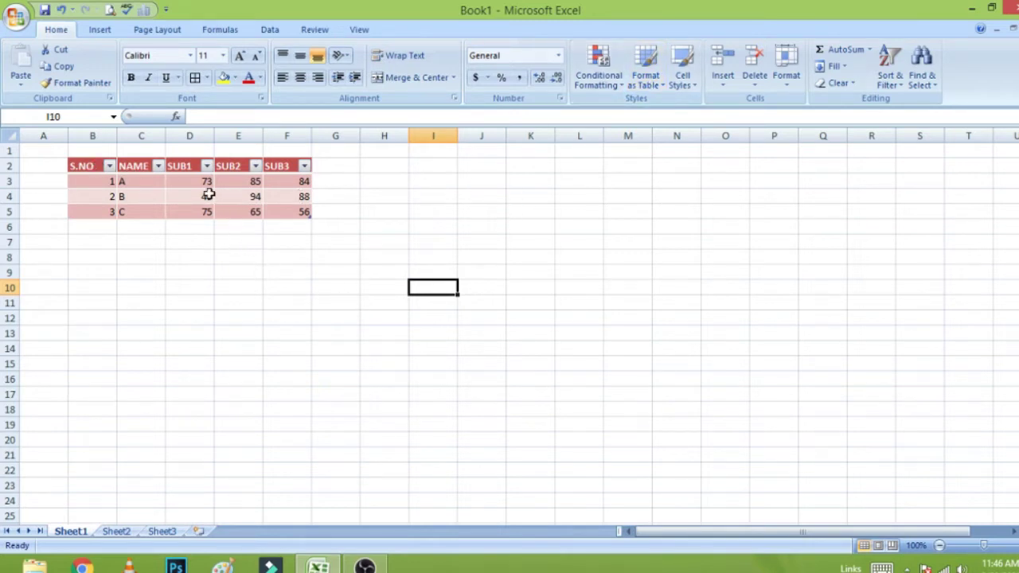
{"action": "left_click_drag", "start_coordinate": [199, 180], "coordinate": [304, 212]}
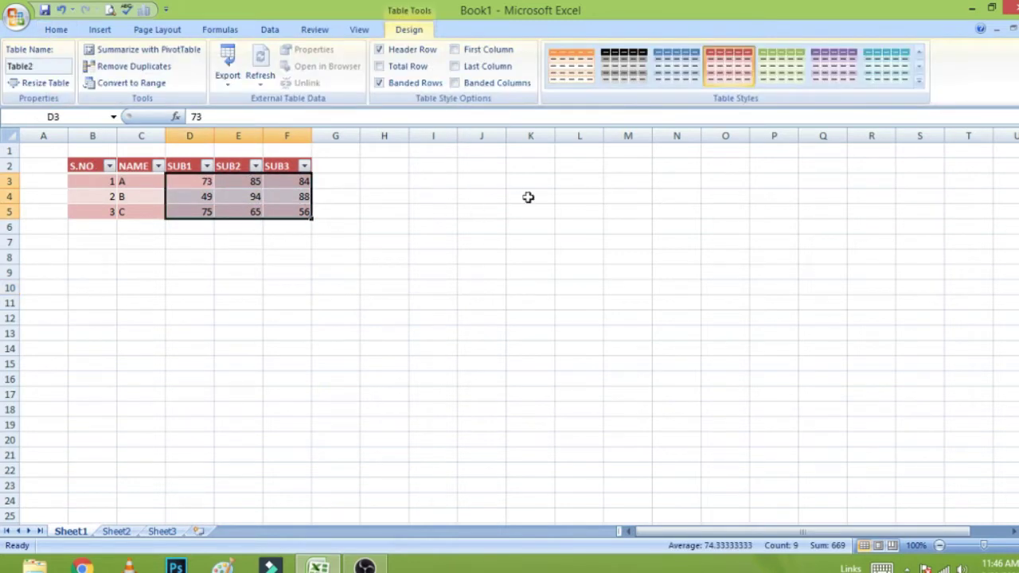
{"action": "left_click", "coordinate": [542, 224]}
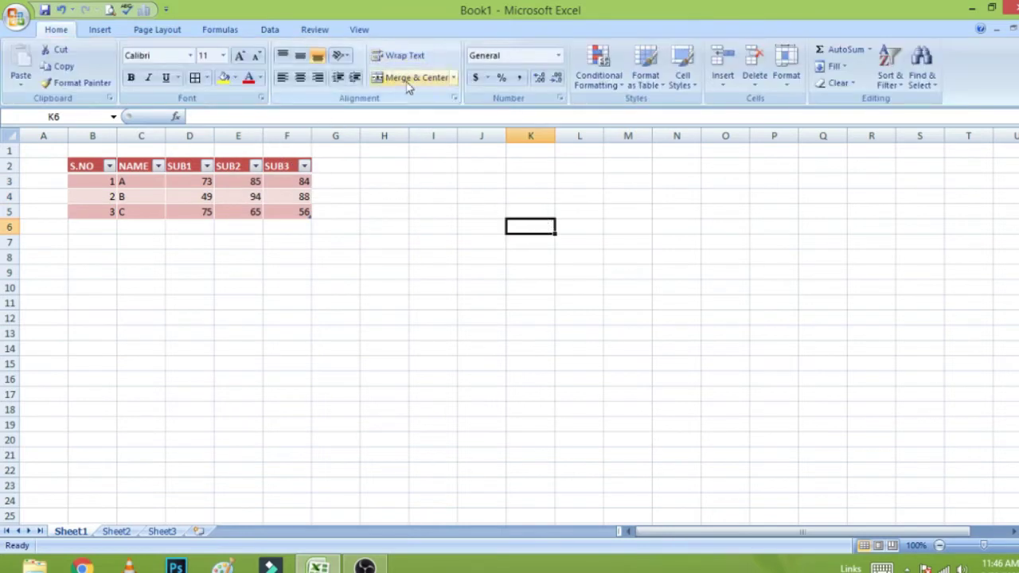
{"action": "left_click", "coordinate": [613, 86]}
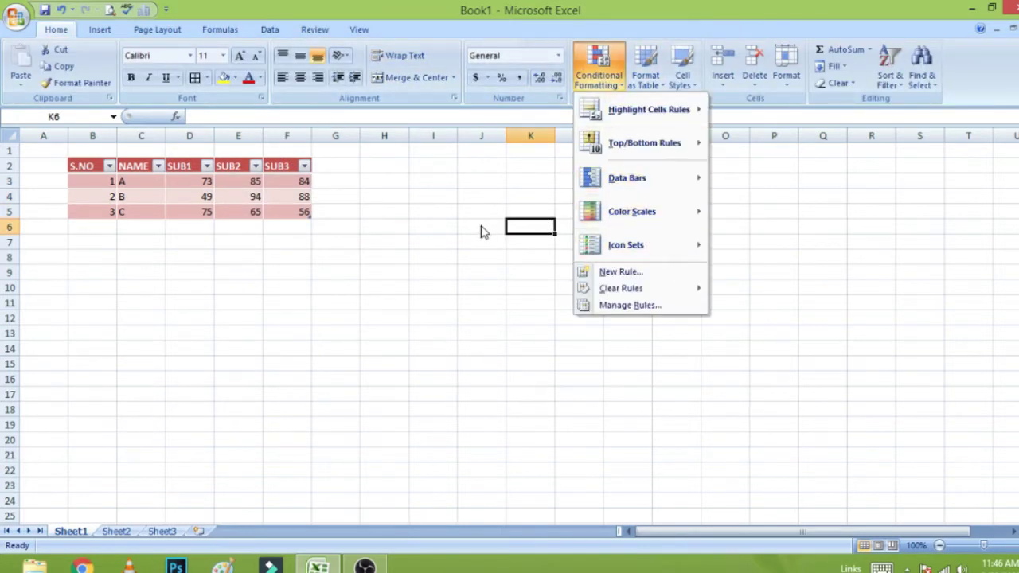
{"action": "mouse_move", "coordinate": [648, 110]}
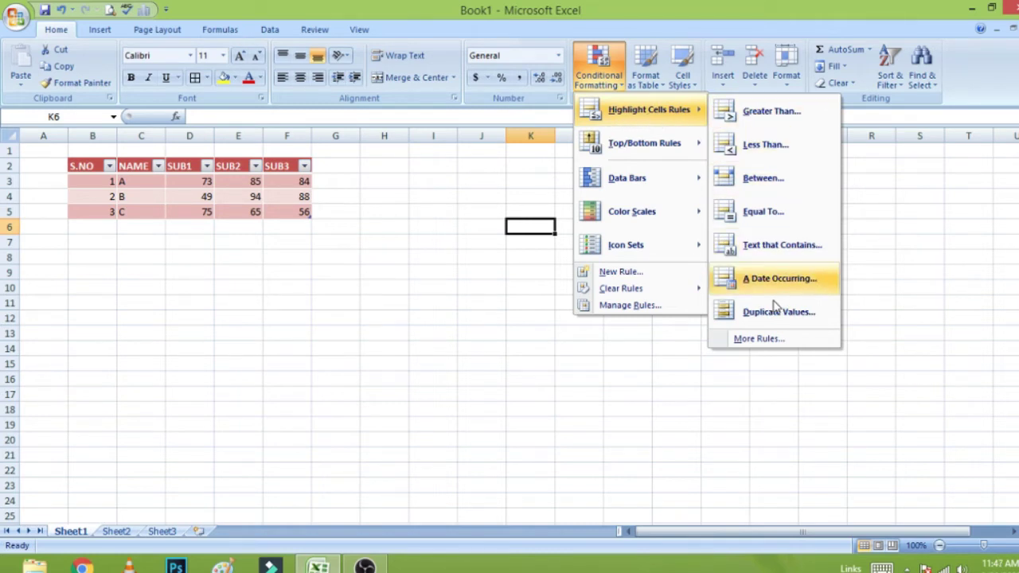
{"action": "left_click", "coordinate": [477, 281]}
{"action": "left_click_drag", "start_coordinate": [204, 184], "coordinate": [283, 213]}
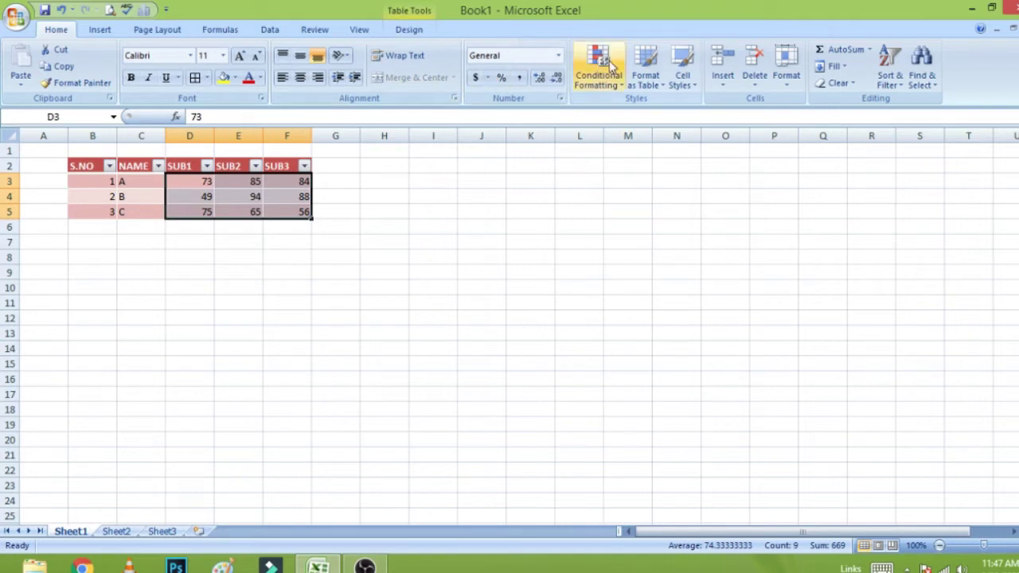
{"action": "left_click", "coordinate": [609, 84]}
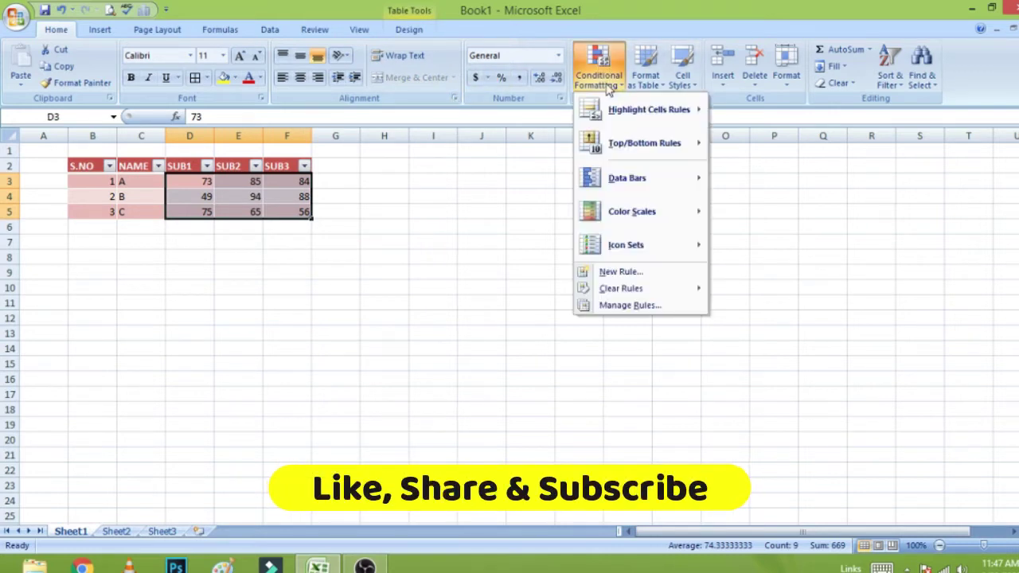
{"action": "mouse_move", "coordinate": [644, 143]}
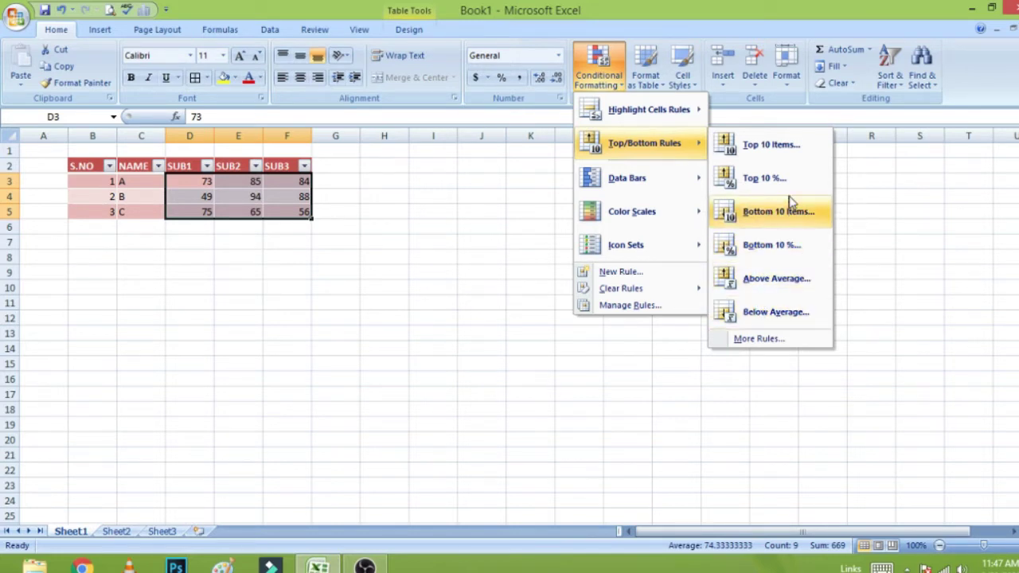
{"action": "left_click", "coordinate": [790, 160]}
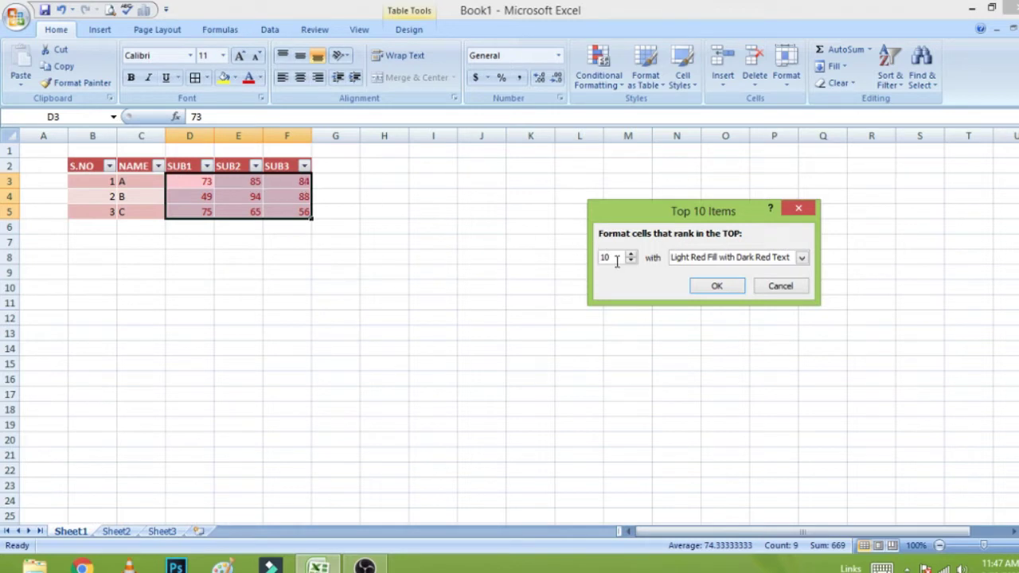
{"action": "key", "text": "BackSpace"}
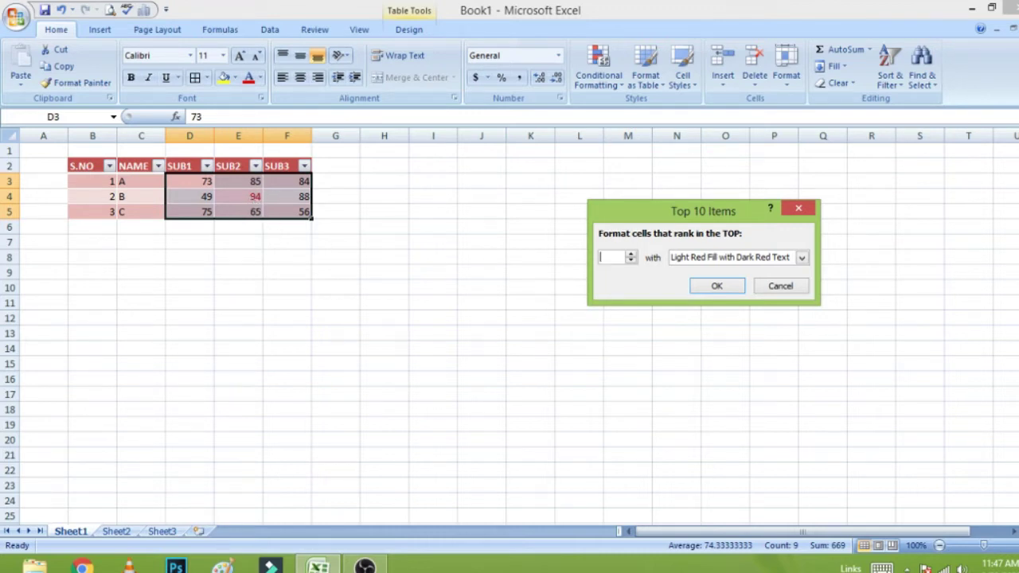
{"action": "type", "text": "3"}
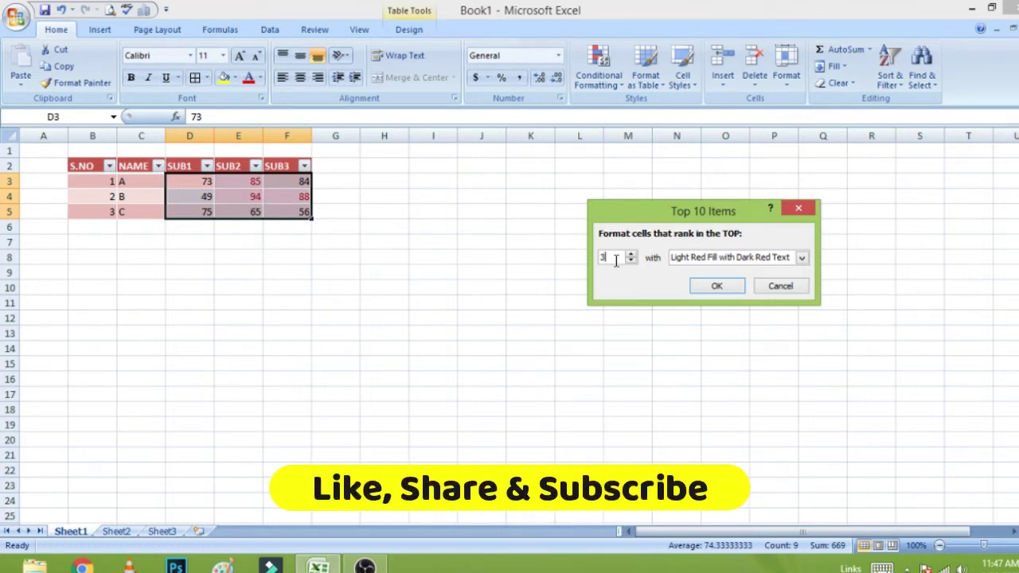
{"action": "left_click", "coordinate": [716, 286]}
{"action": "left_click", "coordinate": [394, 227]}
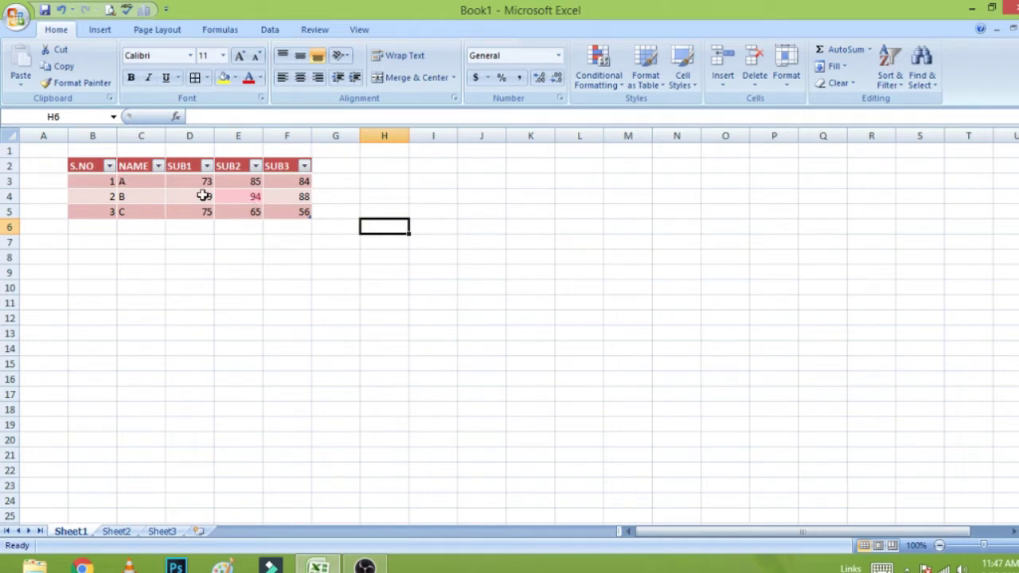
{"action": "left_click_drag", "start_coordinate": [199, 182], "coordinate": [271, 212]}
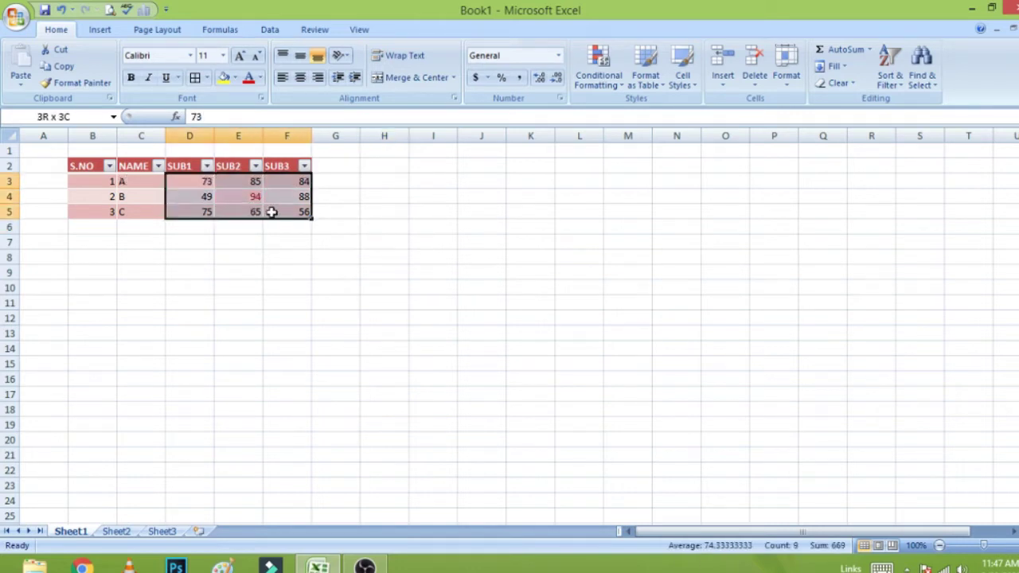
{"action": "left_click", "coordinate": [837, 83]}
{"action": "left_click", "coordinate": [844, 119]}
Step: Apply Purple gradient Data Bars to the marks in D3:F5
{"action": "left_click", "coordinate": [572, 224]}
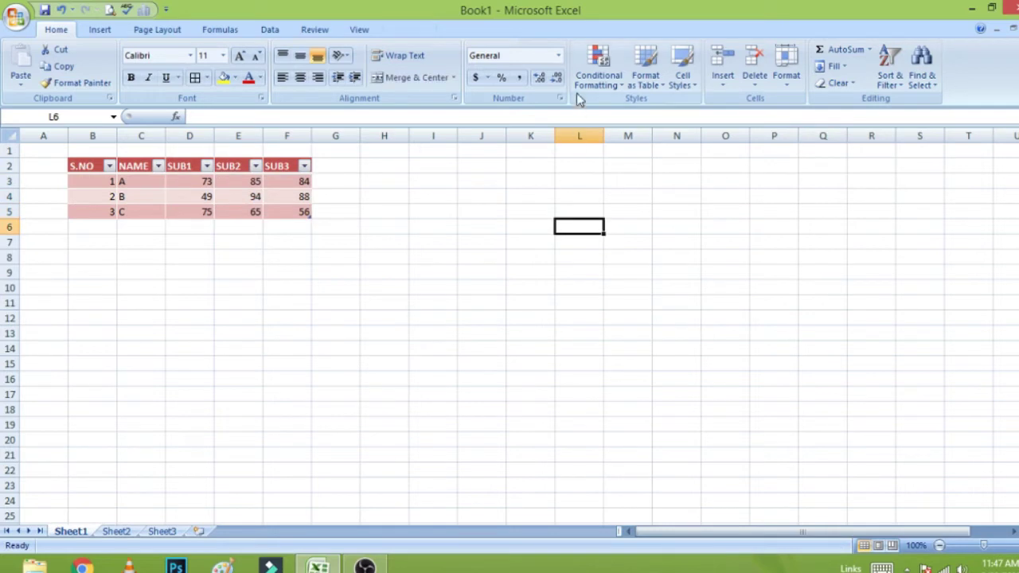
{"action": "left_click_drag", "start_coordinate": [199, 180], "coordinate": [283, 213]}
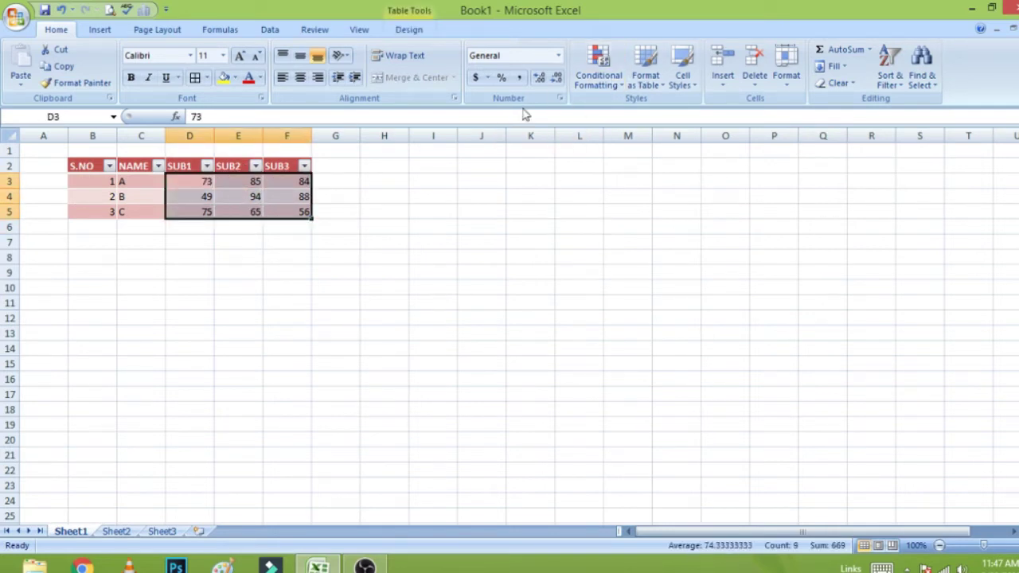
{"action": "left_click", "coordinate": [620, 87]}
{"action": "mouse_move", "coordinate": [628, 179]}
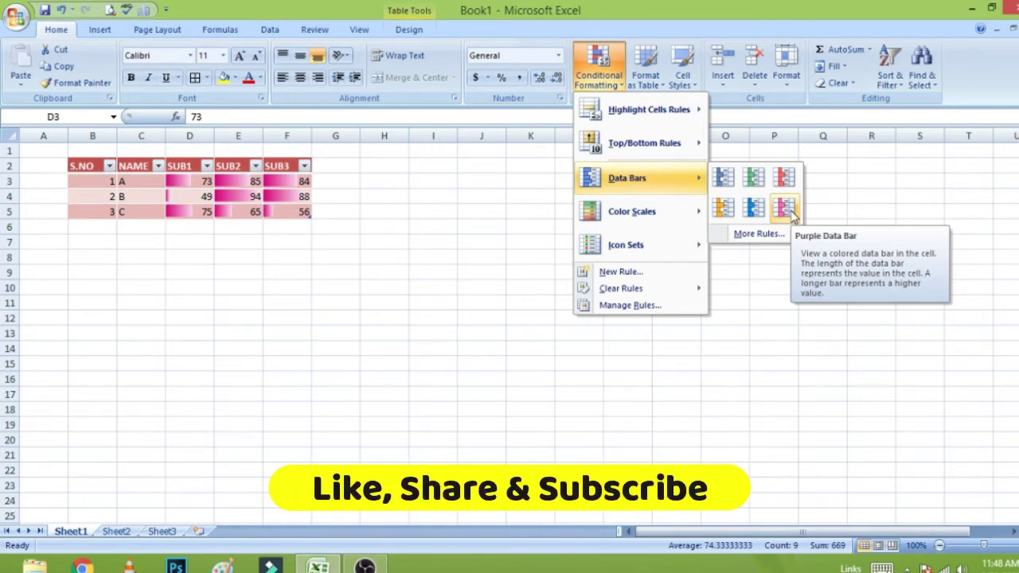
{"action": "left_click", "coordinate": [783, 208]}
{"action": "left_click", "coordinate": [533, 242]}
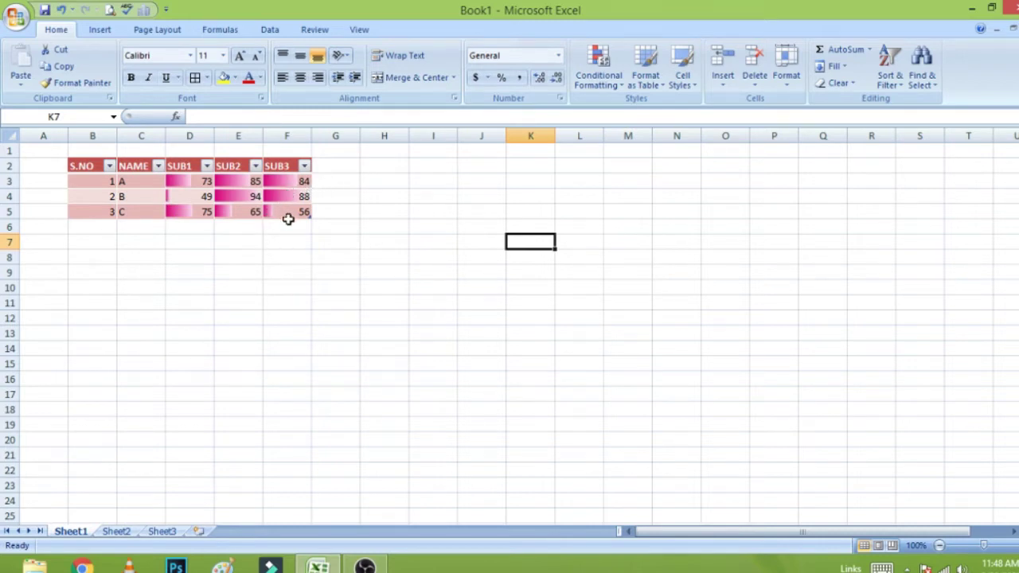
{"action": "left_click", "coordinate": [306, 179]}
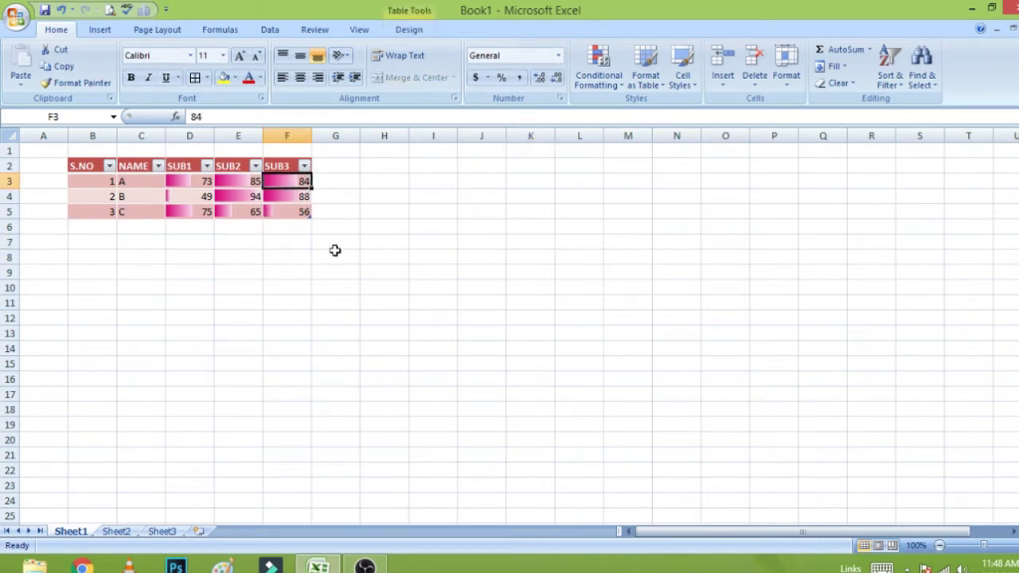
{"action": "key", "text": "BackSpace"}
{"action": "type", "text": "200"}
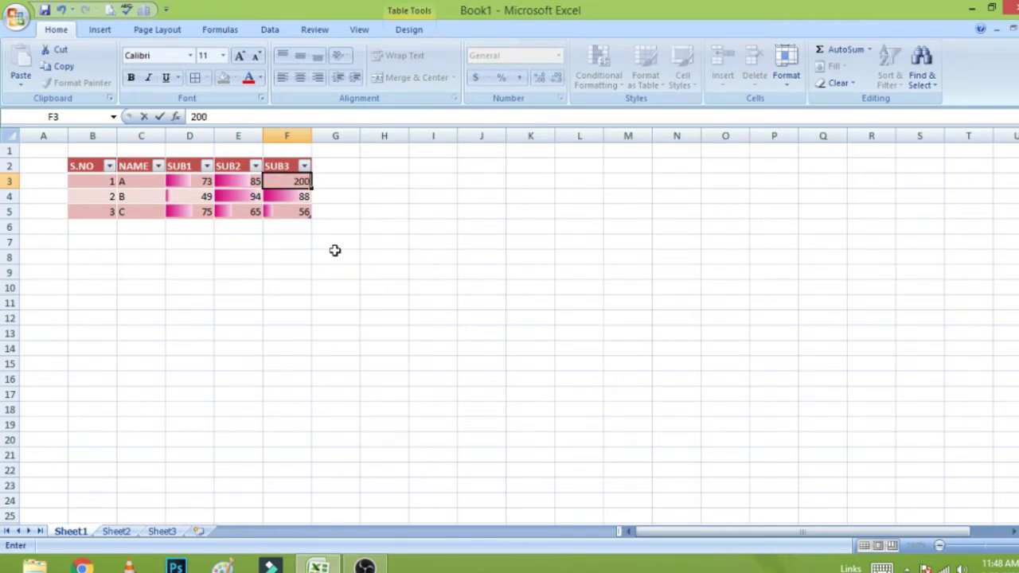
{"action": "key", "text": "Return"}
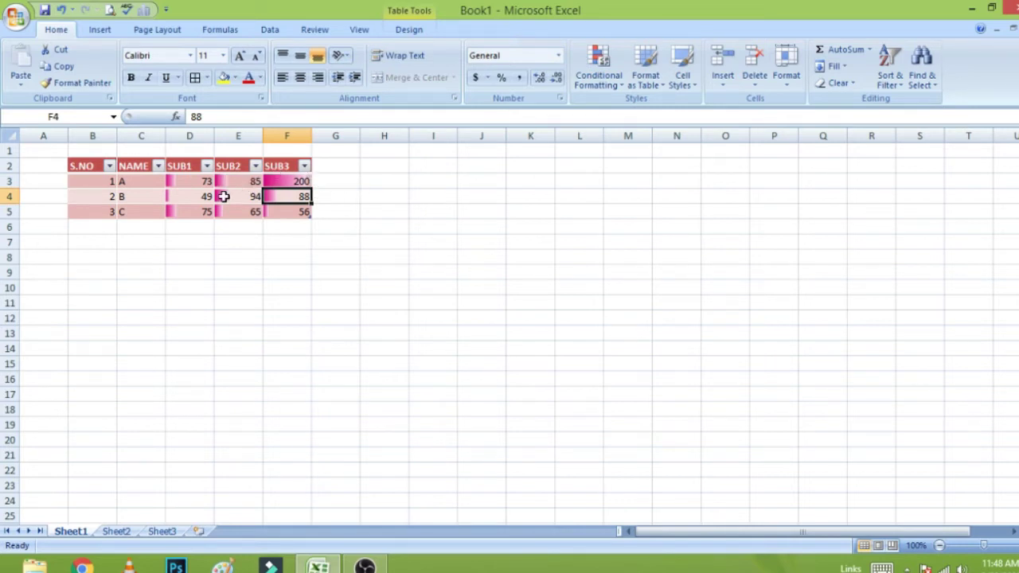
{"action": "left_click", "coordinate": [224, 273]}
{"action": "left_click", "coordinate": [299, 183]}
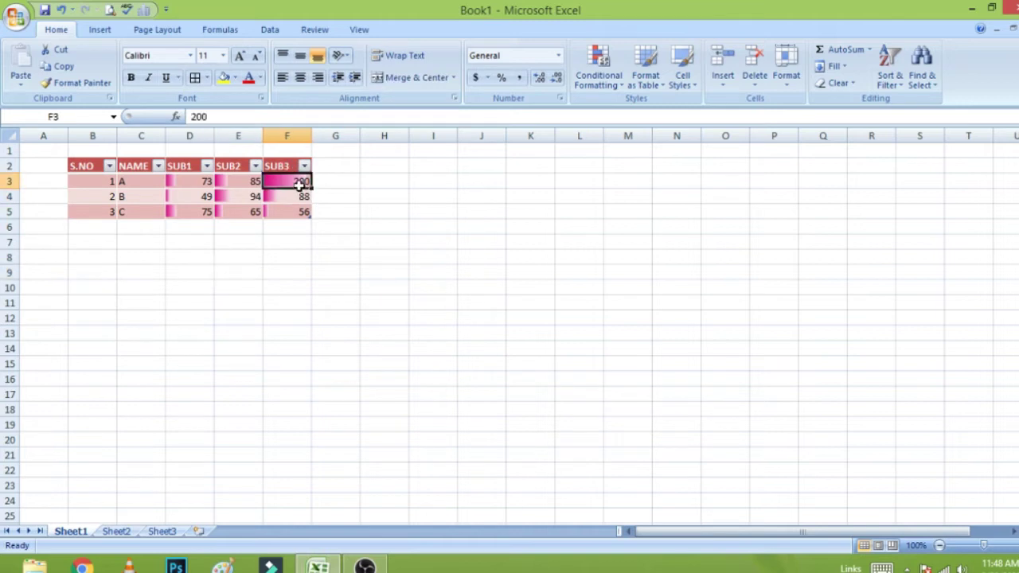
{"action": "key", "text": "BackSpace"}
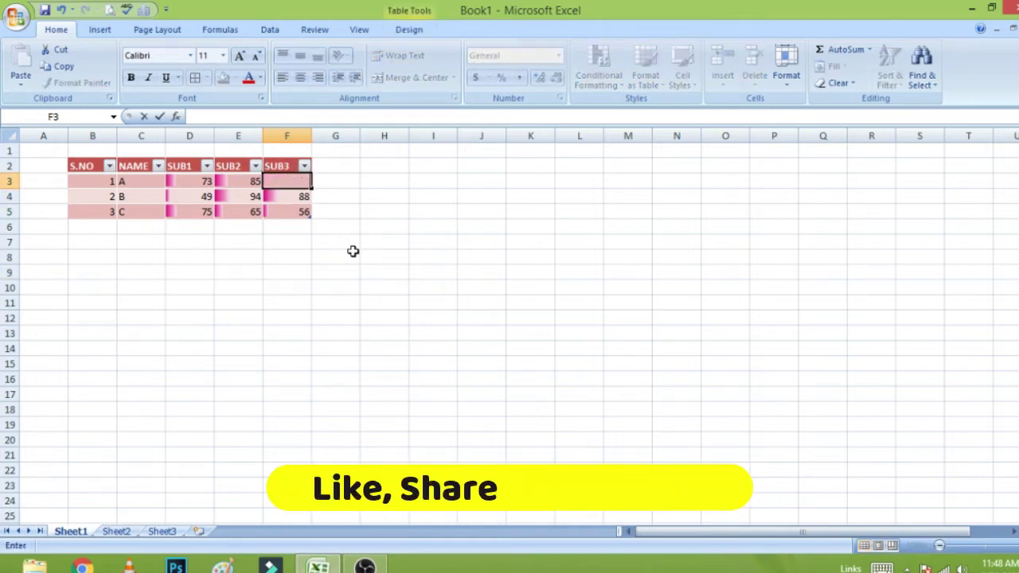
{"action": "type", "text": "8"}
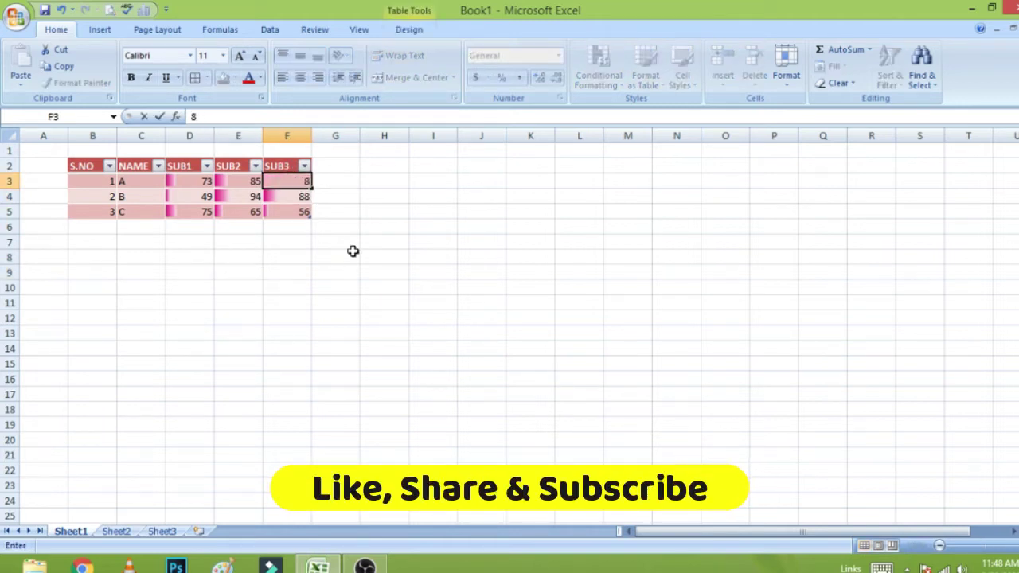
{"action": "type", "text": "4"}
{"action": "key", "text": "Return"}
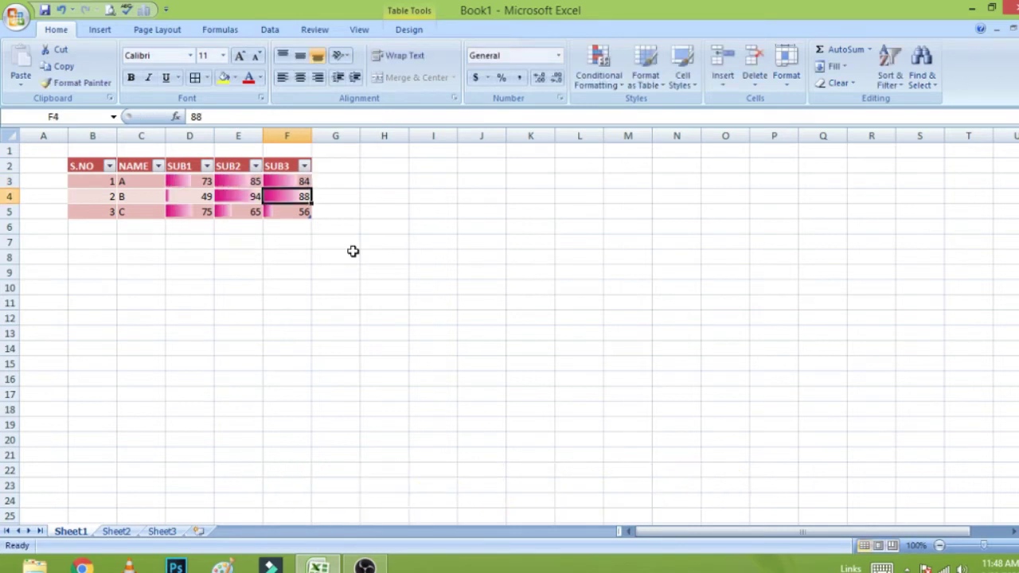
{"action": "left_click", "coordinate": [406, 213]}
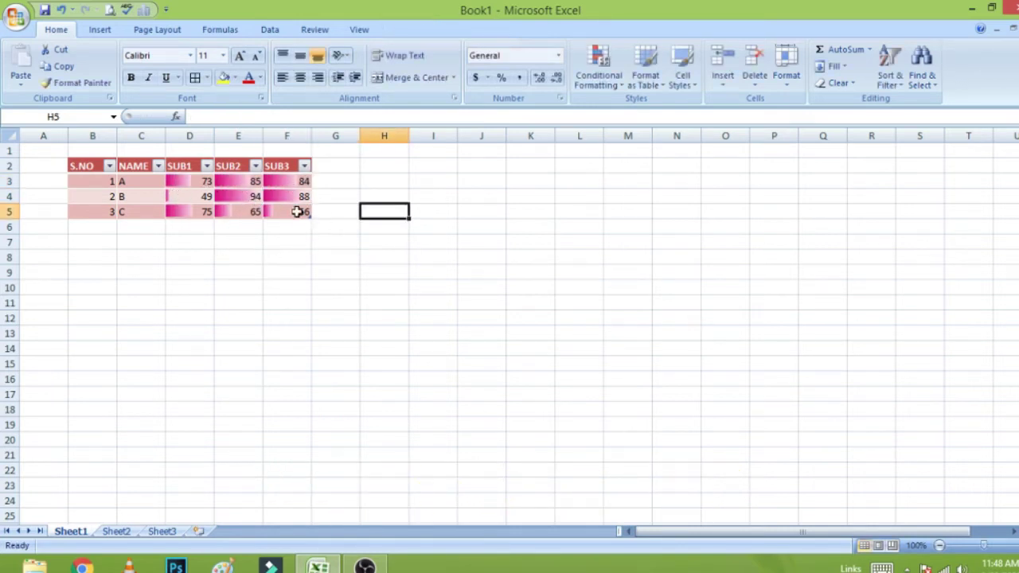
{"action": "left_click_drag", "start_coordinate": [200, 182], "coordinate": [290, 211]}
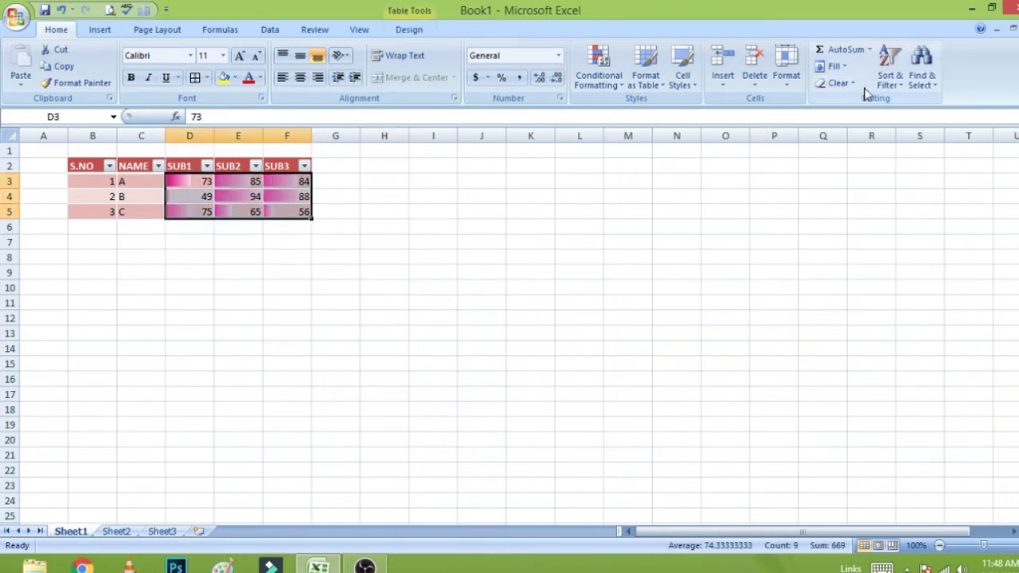
Step: Clear the purple data bars from the marks
{"action": "left_click", "coordinate": [837, 82]}
{"action": "left_click", "coordinate": [857, 120]}
{"action": "left_click", "coordinate": [466, 239]}
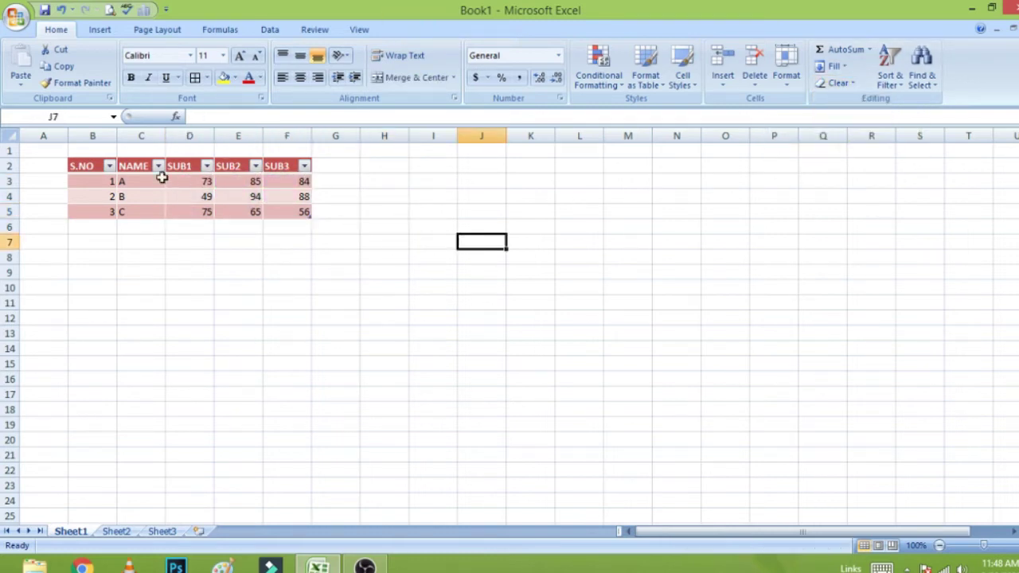
Step: Apply the 4 Ratings icon set to the marks in D3:F5
{"action": "left_click_drag", "start_coordinate": [205, 181], "coordinate": [291, 207]}
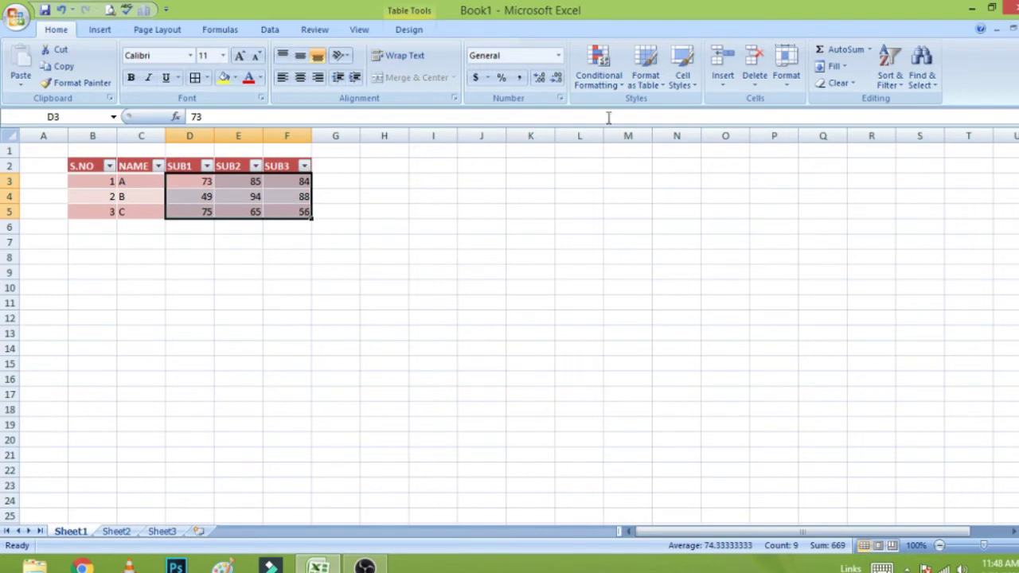
{"action": "left_click", "coordinate": [598, 75]}
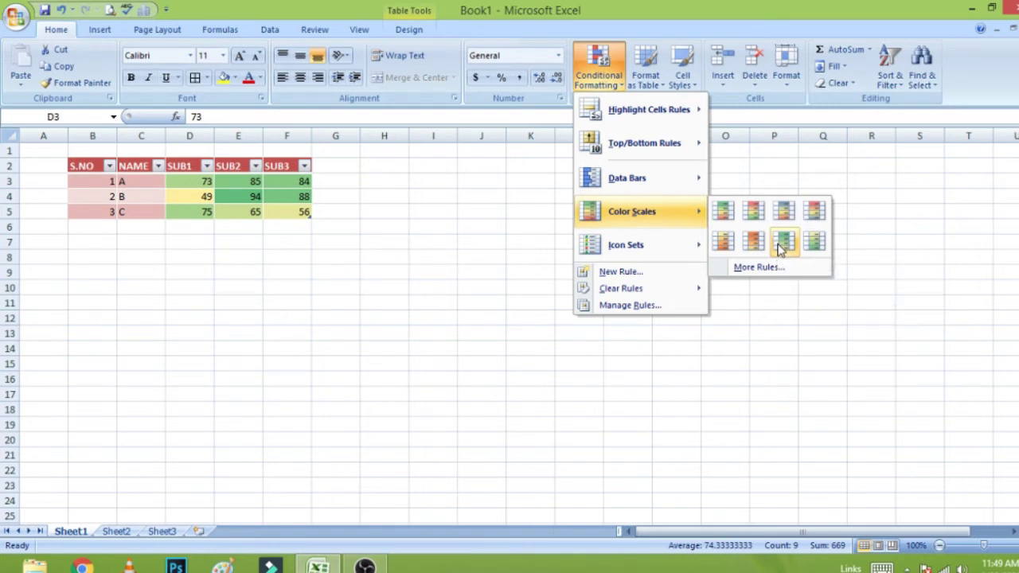
{"action": "mouse_move", "coordinate": [626, 245]}
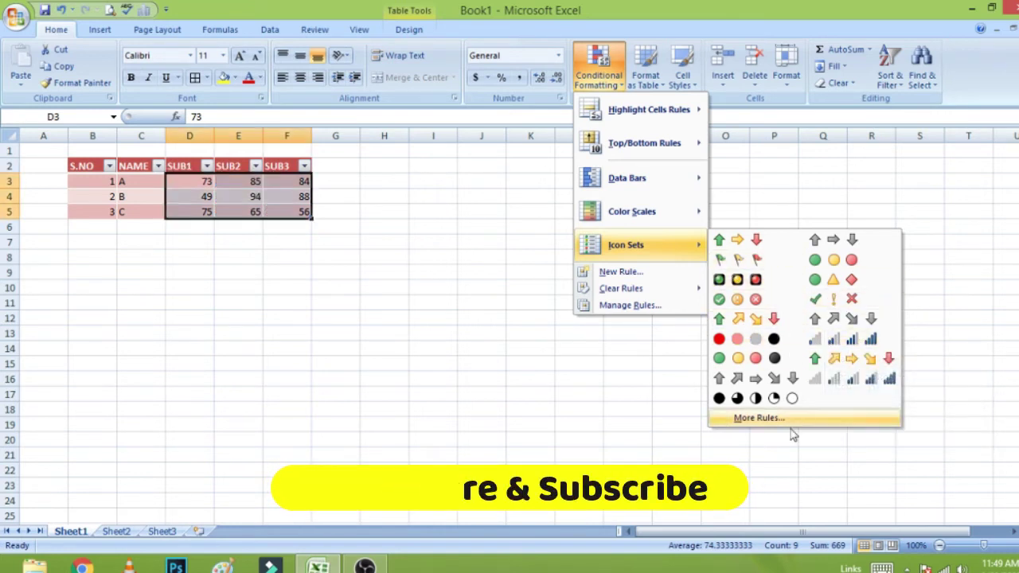
{"action": "left_click", "coordinate": [826, 326]}
{"action": "left_click", "coordinate": [432, 165]}
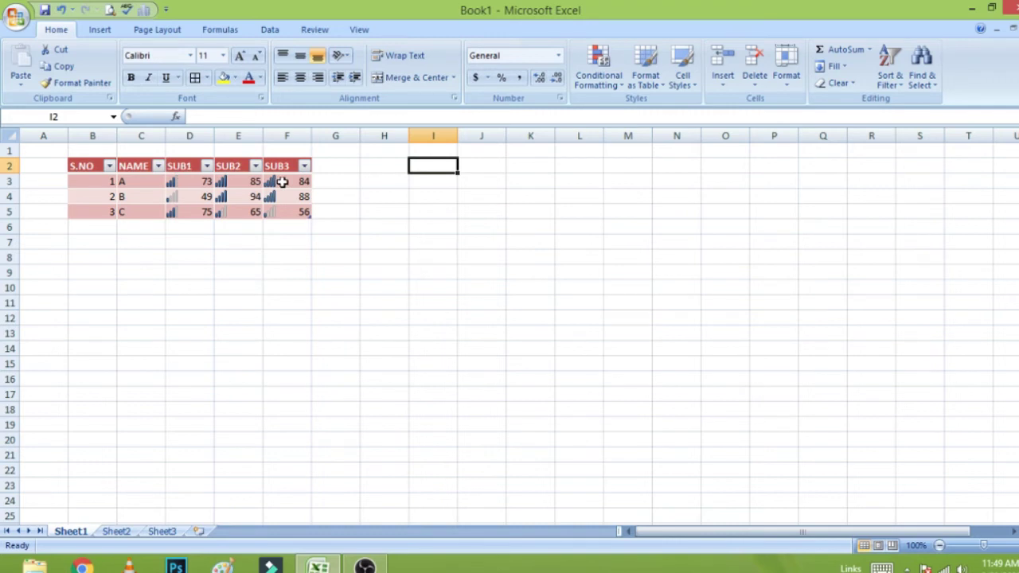
Step: Select the marks D3:F5 again for reformatting
{"action": "left_click_drag", "start_coordinate": [199, 183], "coordinate": [301, 223]}
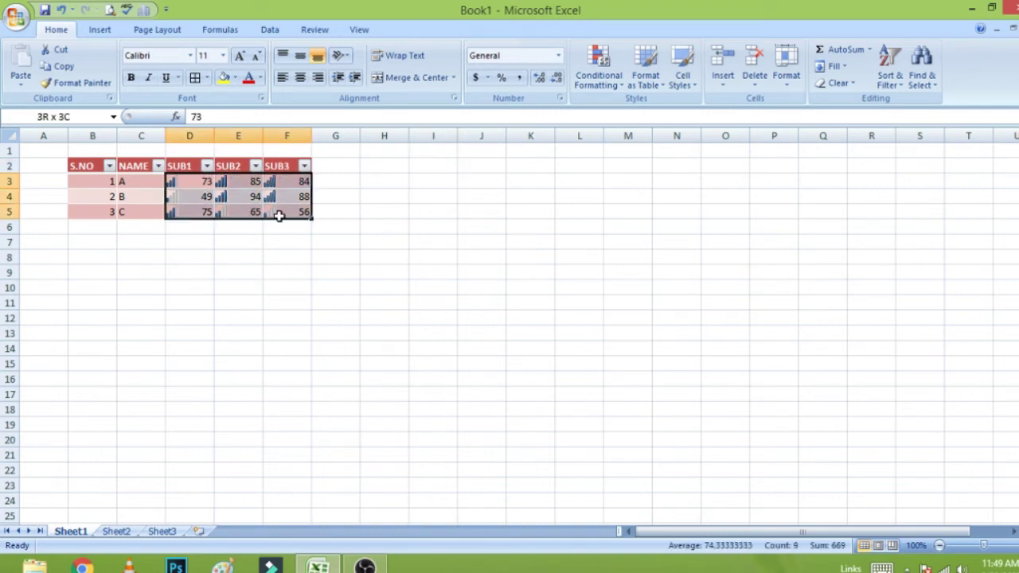
{"action": "left_click", "coordinate": [383, 196]}
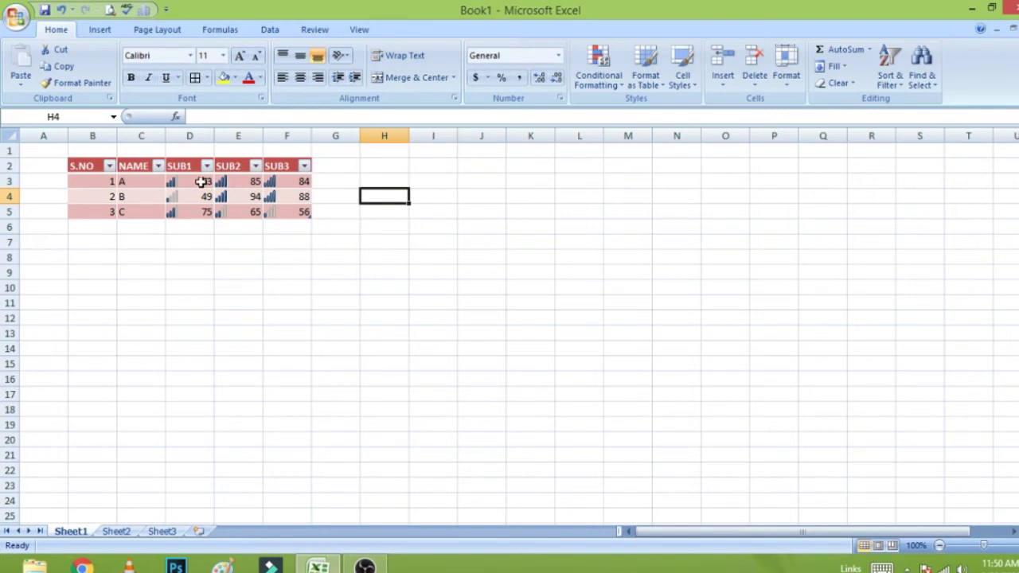
{"action": "left_click_drag", "start_coordinate": [203, 183], "coordinate": [280, 212]}
{"action": "left_click", "coordinate": [350, 215]}
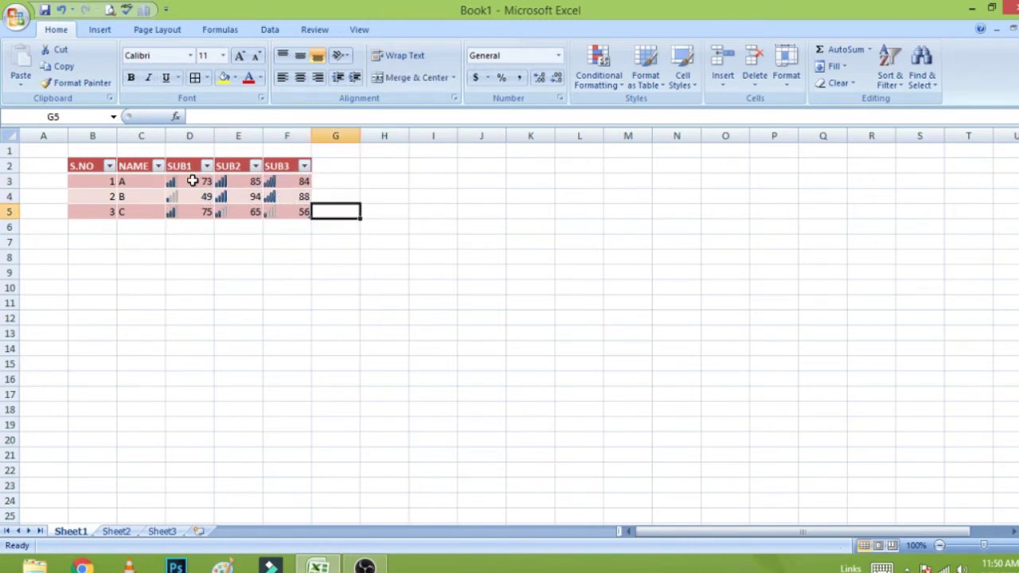
{"action": "left_click_drag", "start_coordinate": [192, 182], "coordinate": [279, 211]}
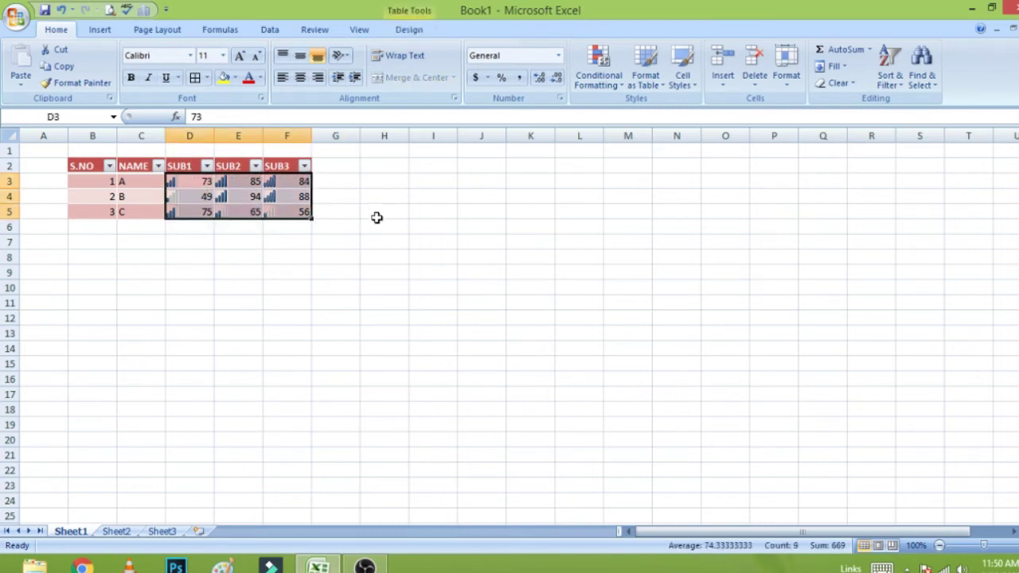
Step: Give D3:F5 the custom number format ;;; so only the rating icons show
{"action": "left_click", "coordinate": [561, 101]}
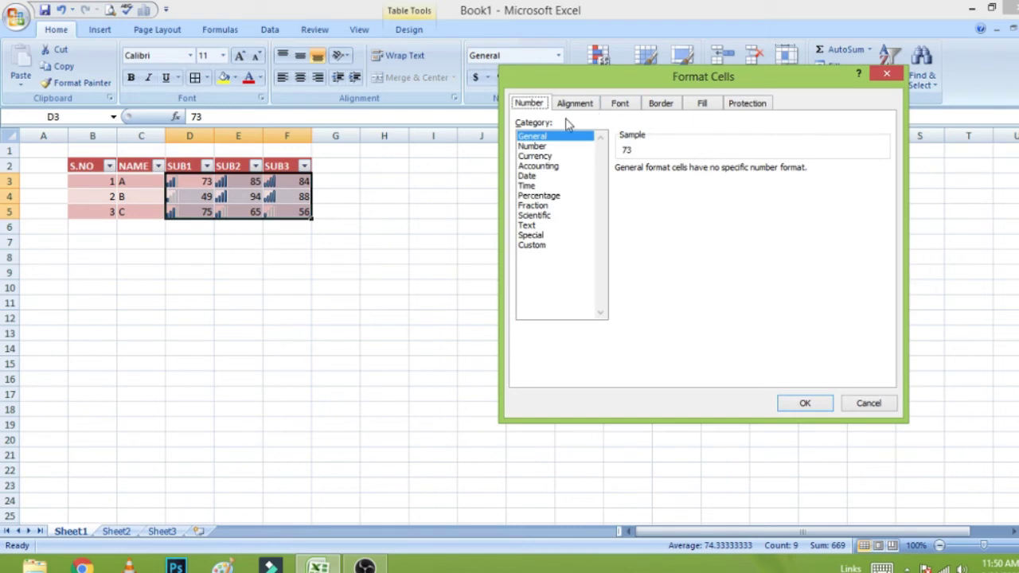
{"action": "left_click", "coordinate": [547, 247]}
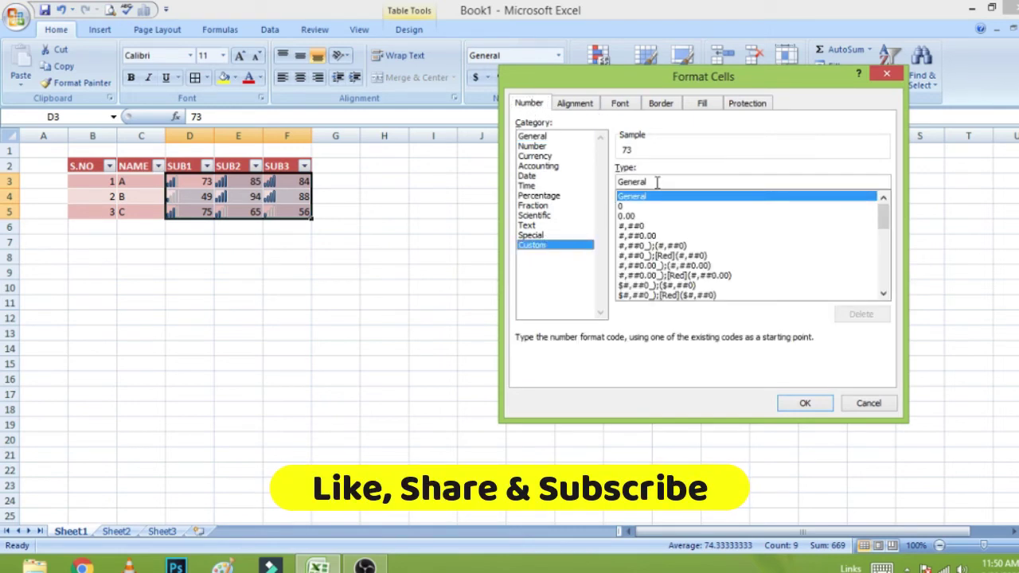
{"action": "double_click", "coordinate": [617, 183]}
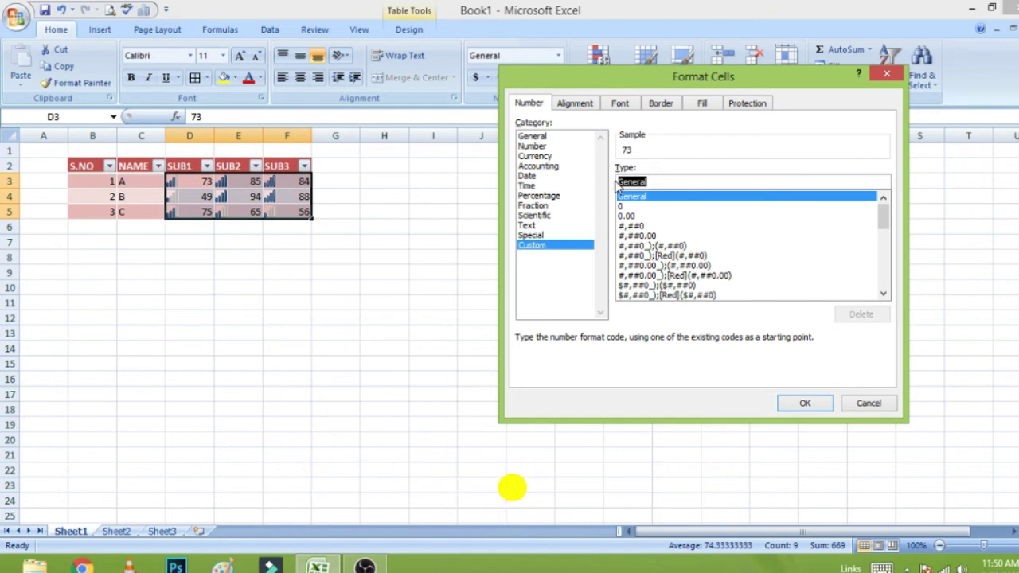
{"action": "key", "text": "BackSpace"}
{"action": "type", "text": ";;;"}
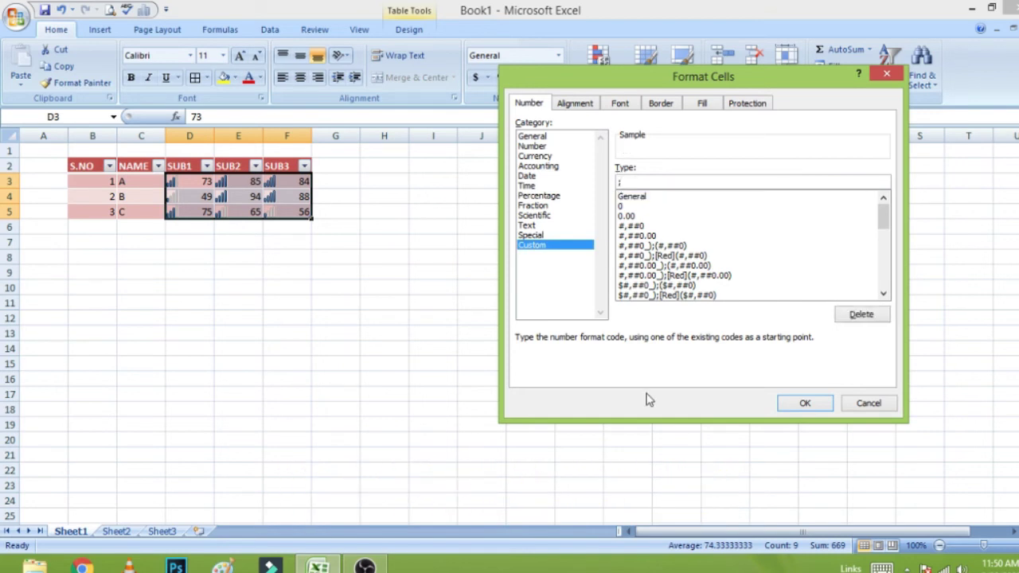
{"action": "left_click", "coordinate": [802, 404]}
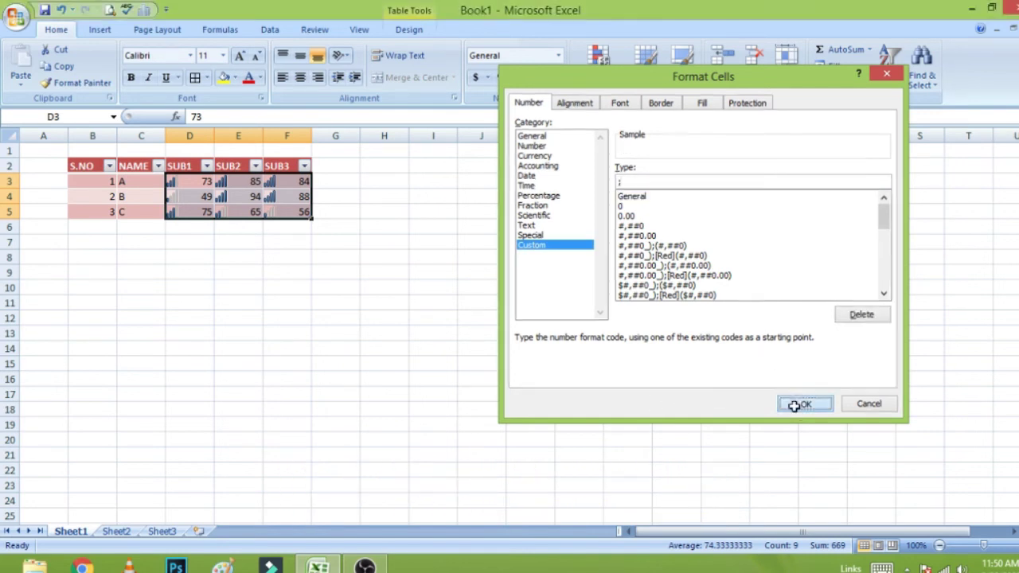
{"action": "left_click", "coordinate": [517, 334]}
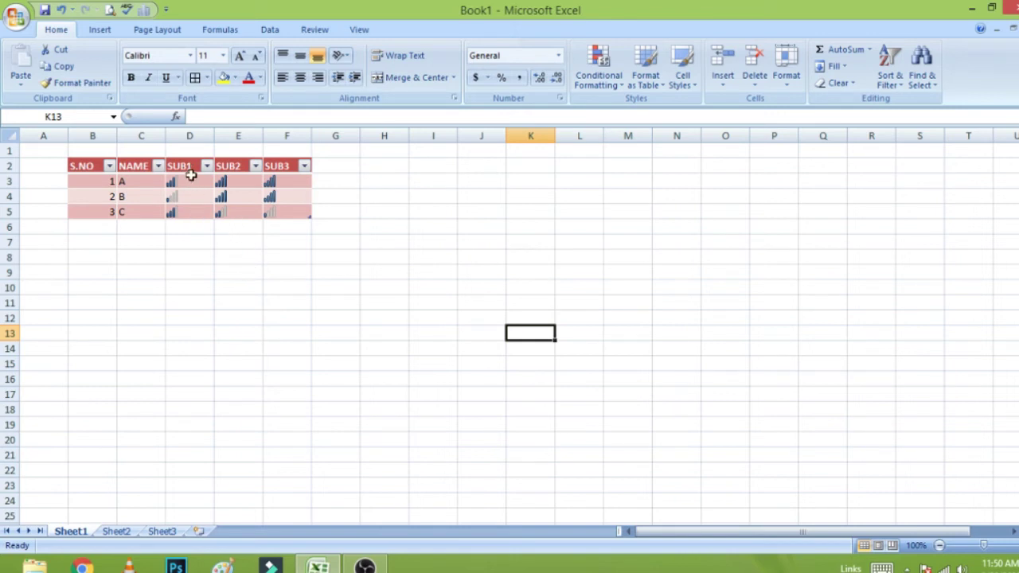
Step: Clear the formats from D3:F5 to restore plain numbers, then select C2:F5
{"action": "mouse_move", "coordinate": [190, 178]}
{"action": "left_mouse_down"}
{"action": "mouse_move", "coordinate": [237, 203]}
{"action": "mouse_move", "coordinate": [290, 212]}
{"action": "left_mouse_up"}
{"action": "left_click", "coordinate": [838, 83]}
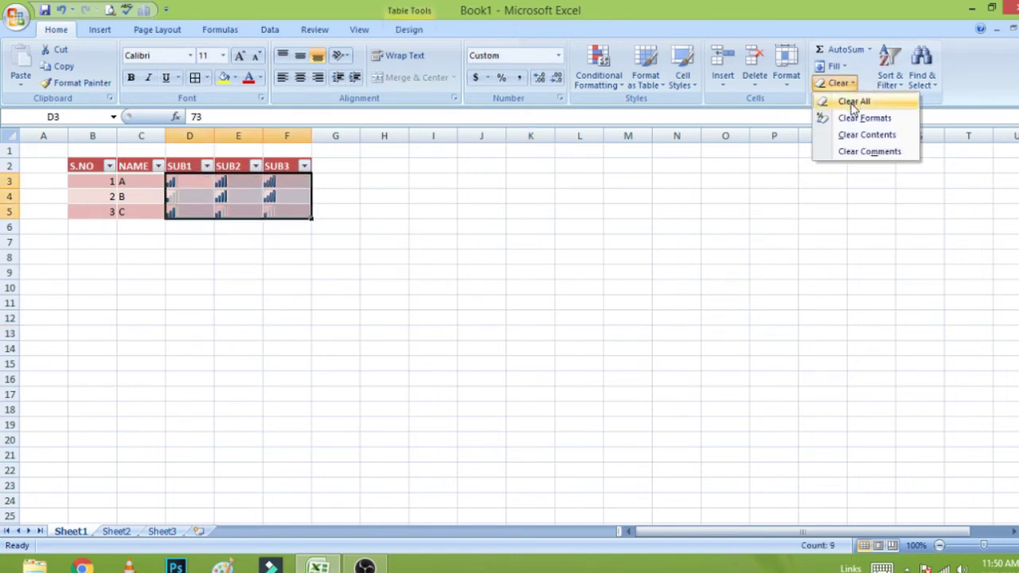
{"action": "left_click", "coordinate": [846, 114]}
{"action": "left_click", "coordinate": [647, 191]}
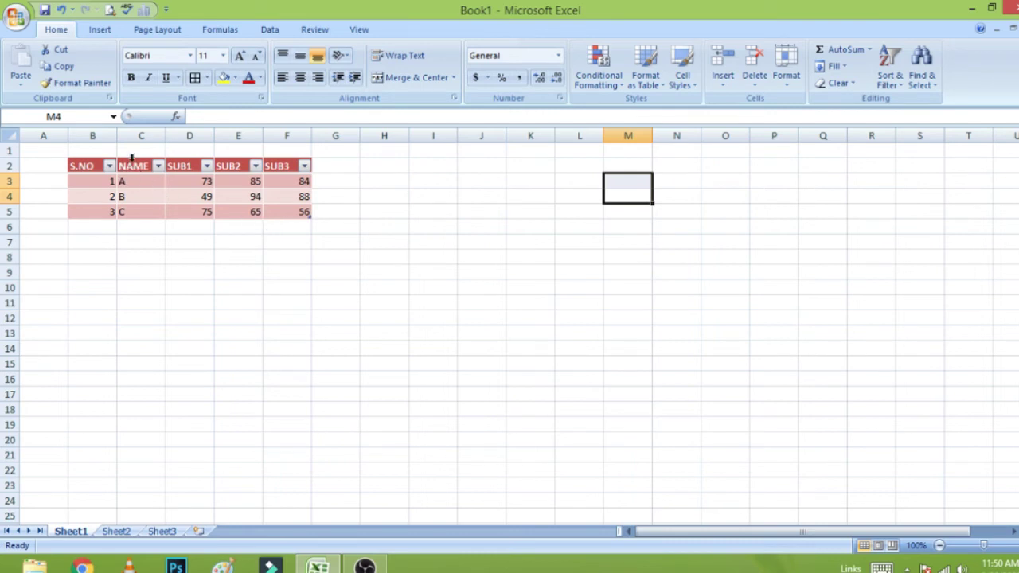
{"action": "left_click_drag", "start_coordinate": [137, 171], "coordinate": [287, 213]}
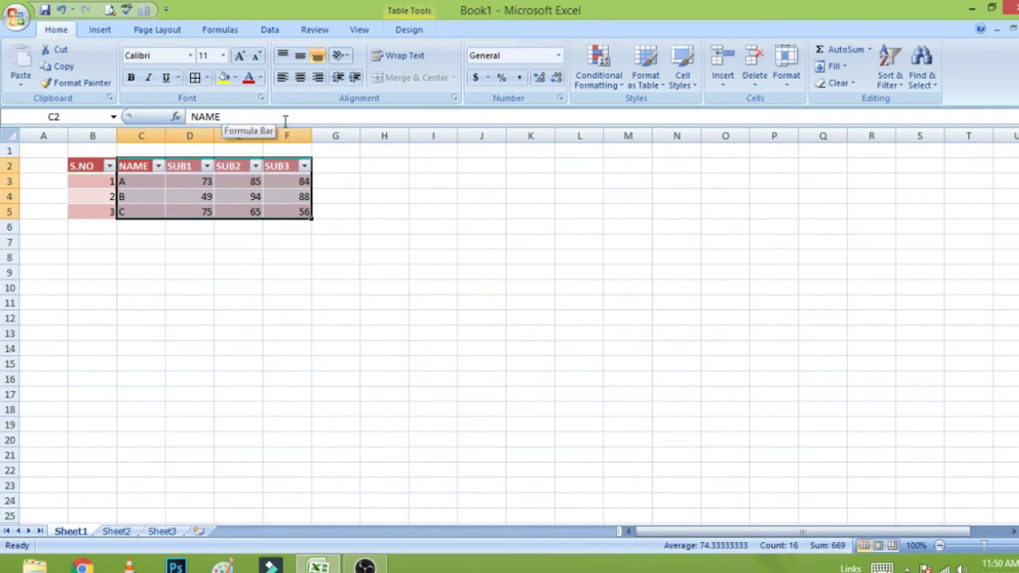
Step: Insert a Clustered Column chart of the students' SUB1–SUB3 marks
{"action": "left_click", "coordinate": [100, 30]}
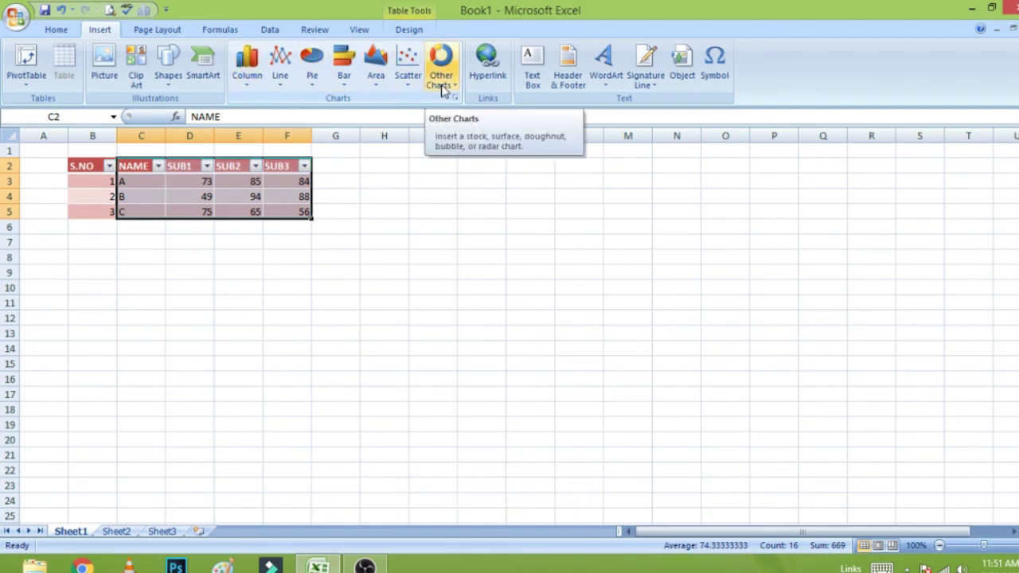
{"action": "left_click", "coordinate": [253, 89]}
{"action": "left_click", "coordinate": [259, 137]}
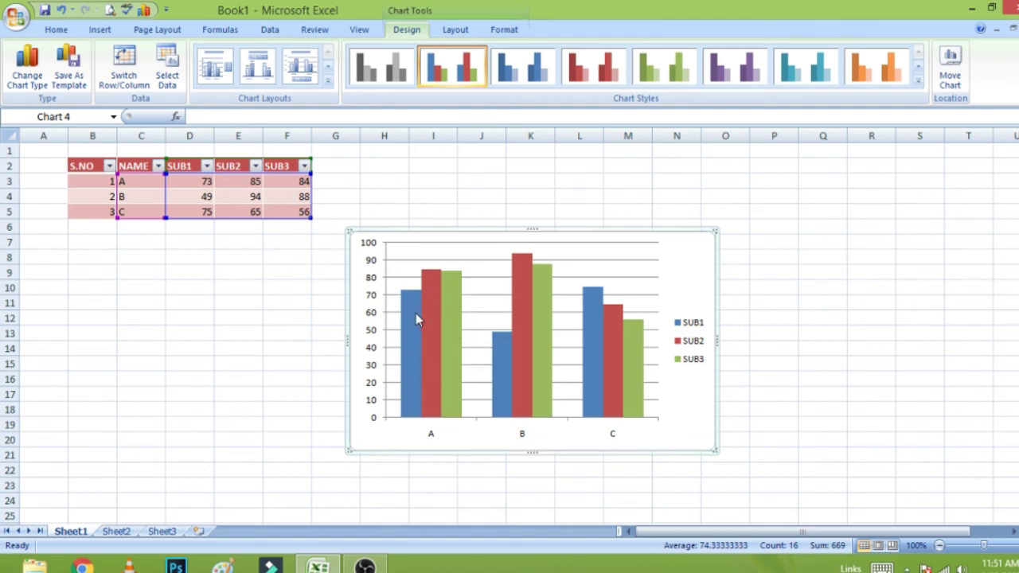
Step: Undo the column chart, insert a Line with Markers chart of the marks, then undo it
{"action": "left_click", "coordinate": [97, 29]}
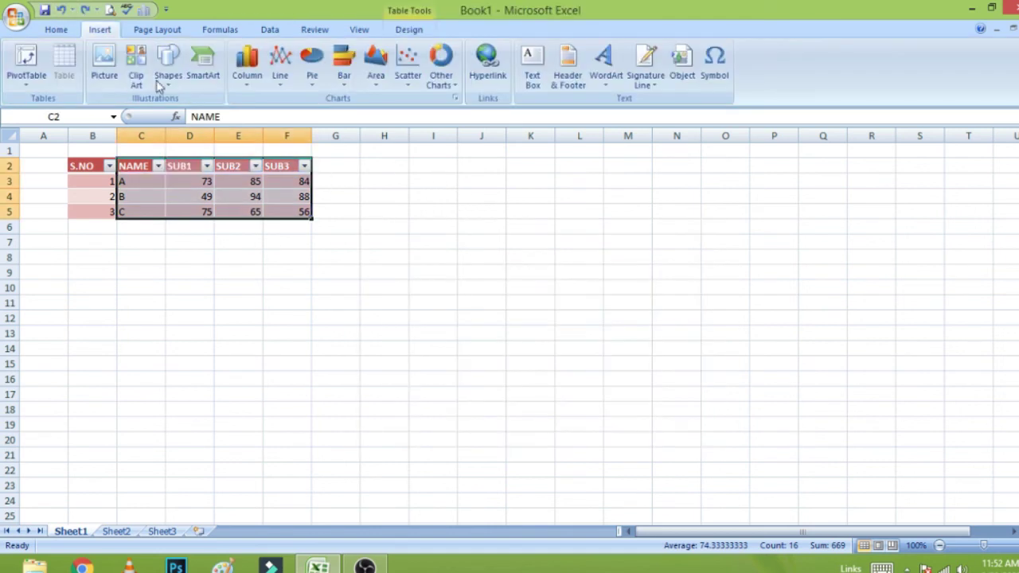
{"action": "left_click", "coordinate": [280, 68]}
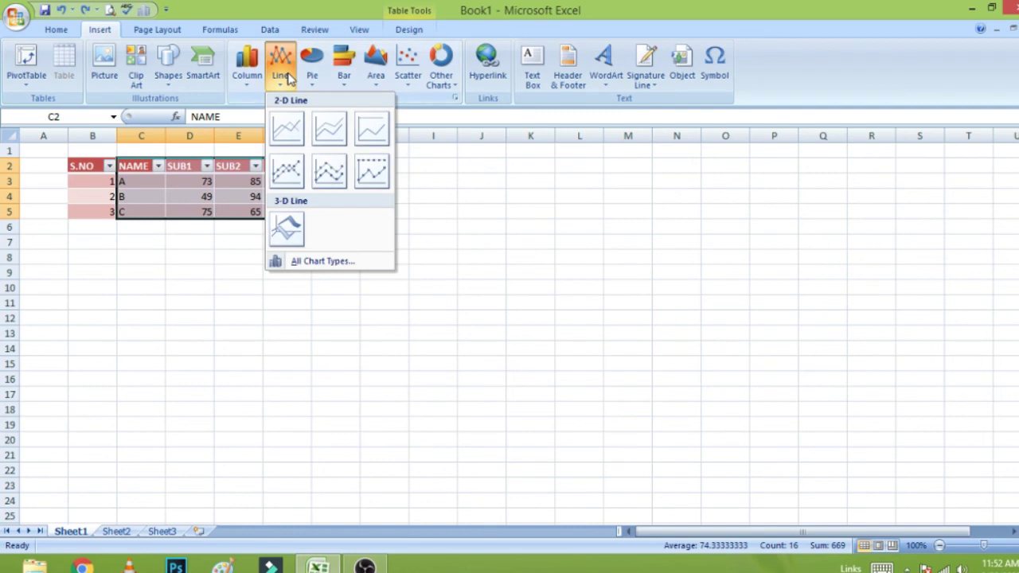
{"action": "left_click", "coordinate": [293, 173]}
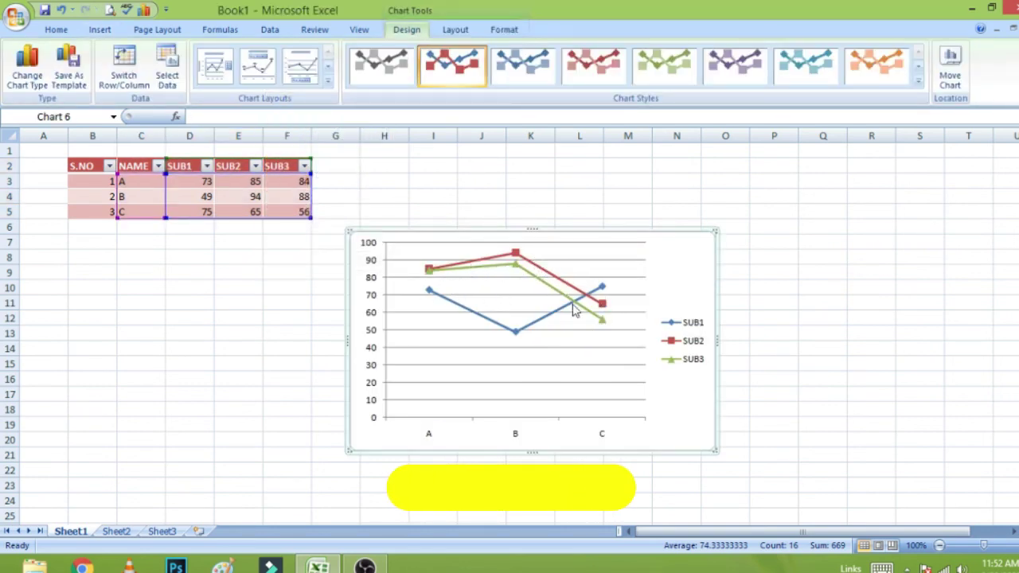
{"action": "left_click", "coordinate": [60, 10]}
{"action": "left_click", "coordinate": [100, 31]}
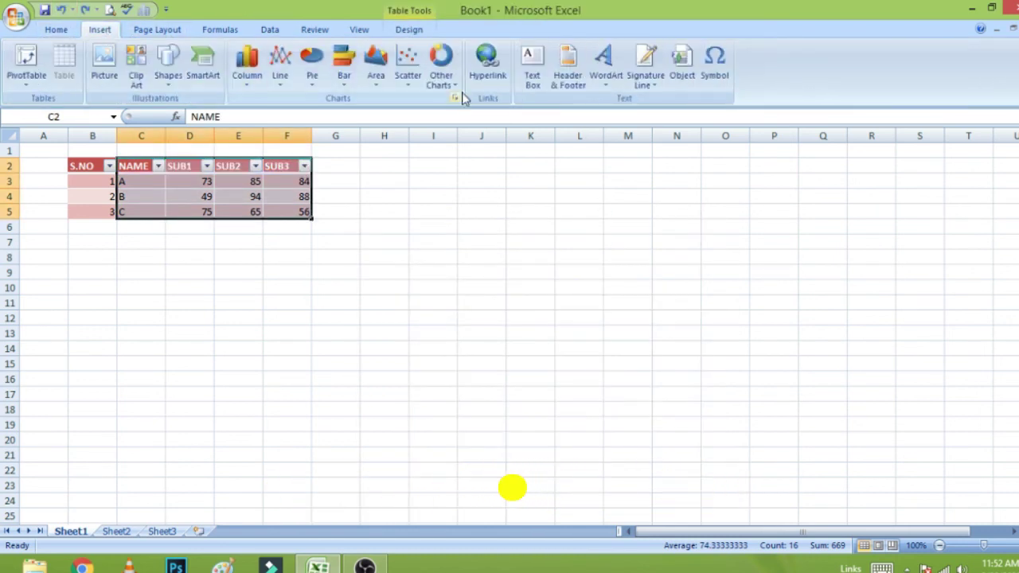